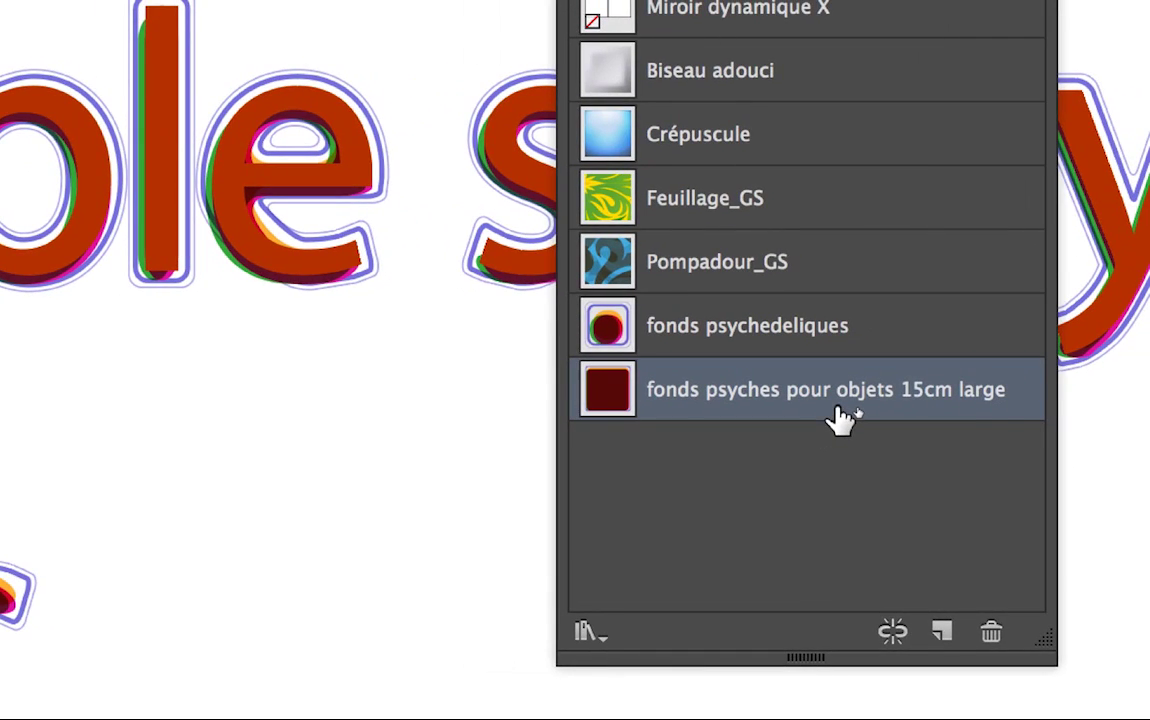
# Apply the graphic style "fonds psyches pour objets 15cm large" to the "Big Apple story" text and to both the small and large "ABC" texts
pyautogui.click(838, 412)
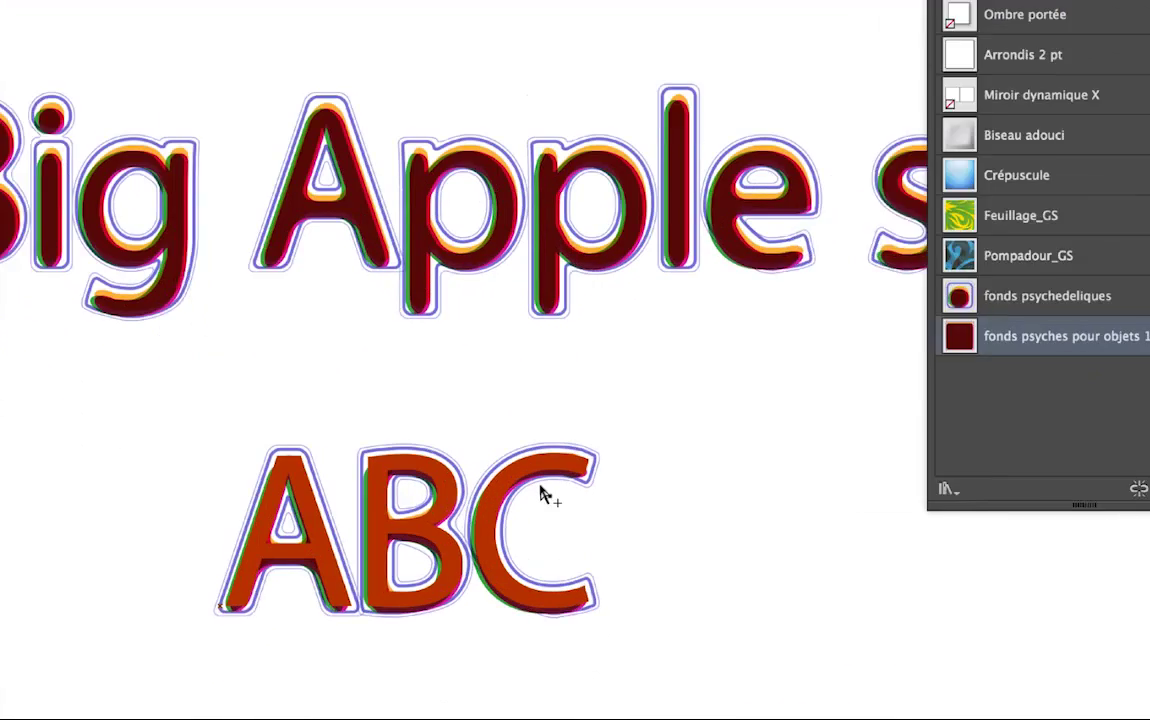
pyautogui.click(540, 490)
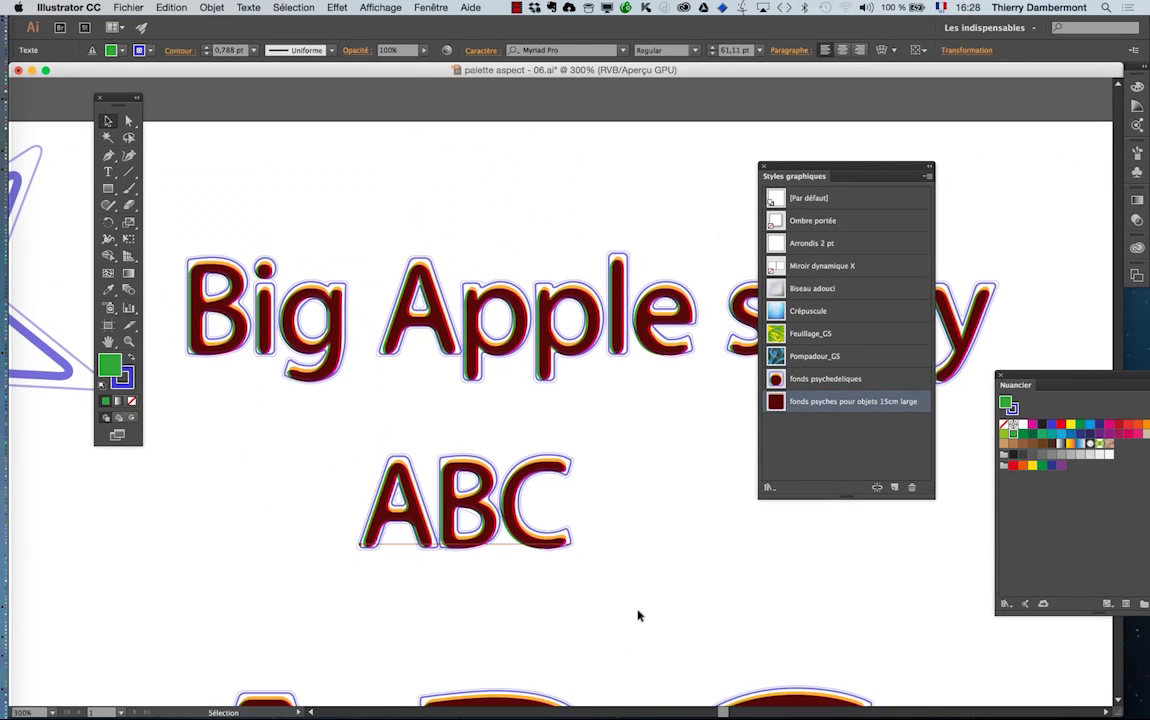
pyautogui.scroll(-3, 648, 620)
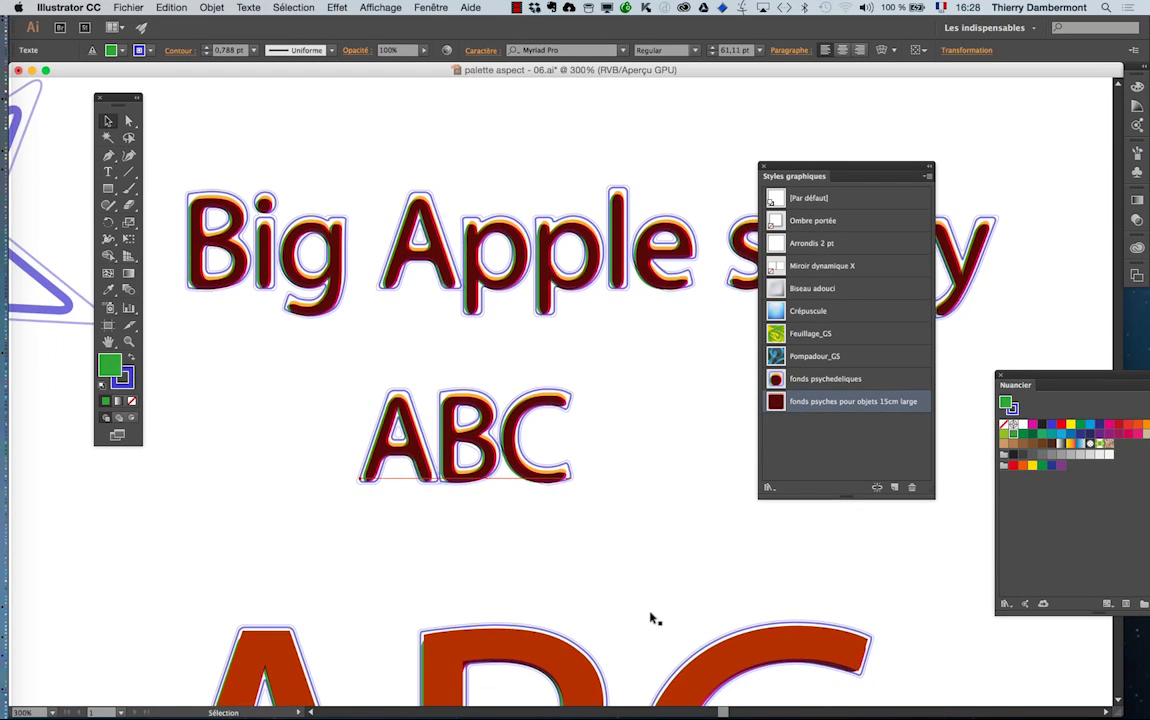
pyautogui.scroll(-10, 619, 557)
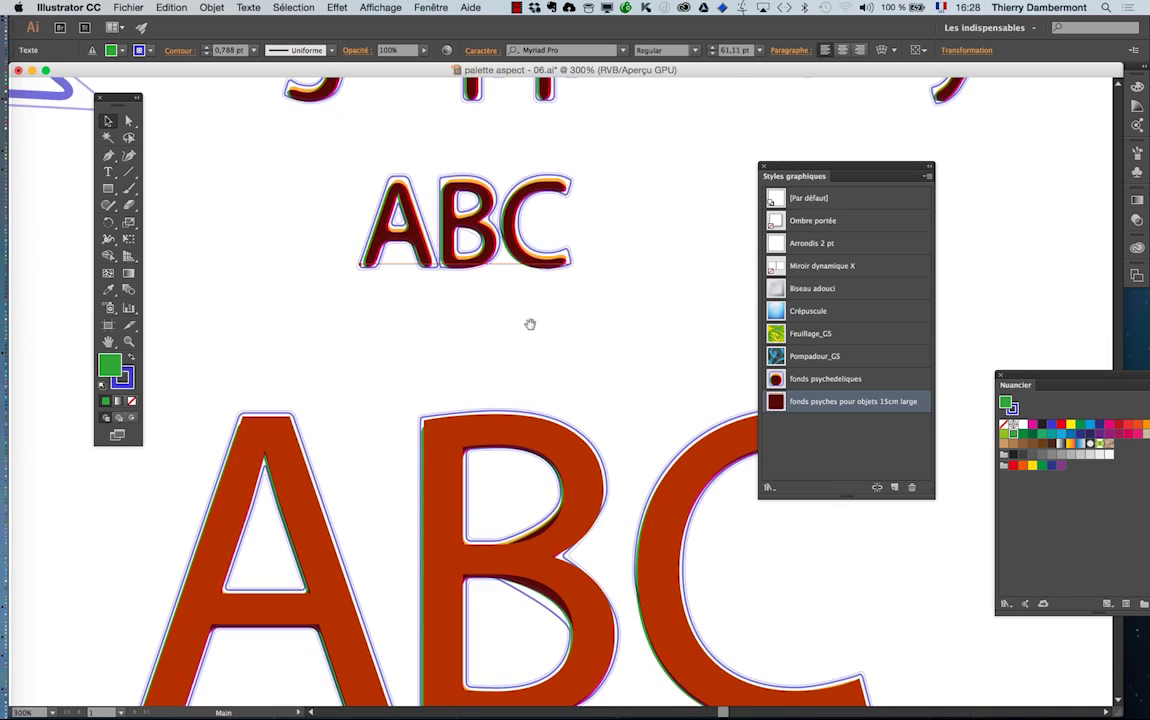
pyautogui.moveTo(506, 254); pyautogui.dragTo(488, 321)
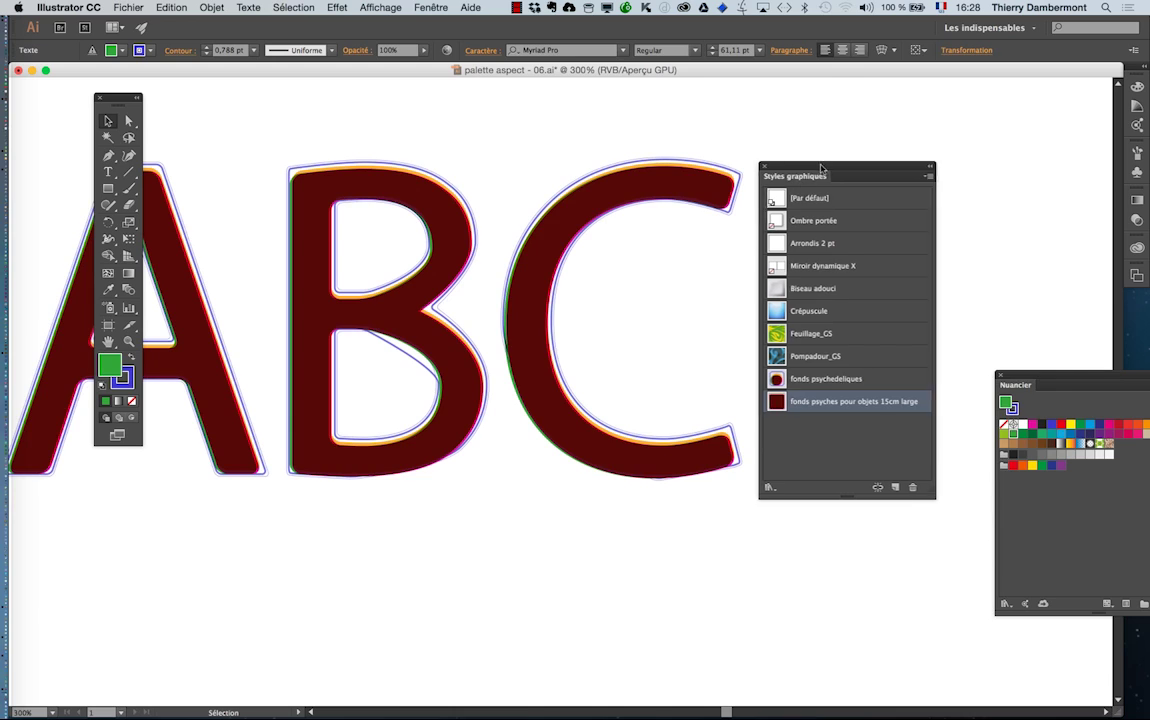
# Move the graphic styles palette clear of the large "ABC" text and bring both "ABC" texts into view
pyautogui.moveTo(821, 167); pyautogui.dragTo(957, 132)
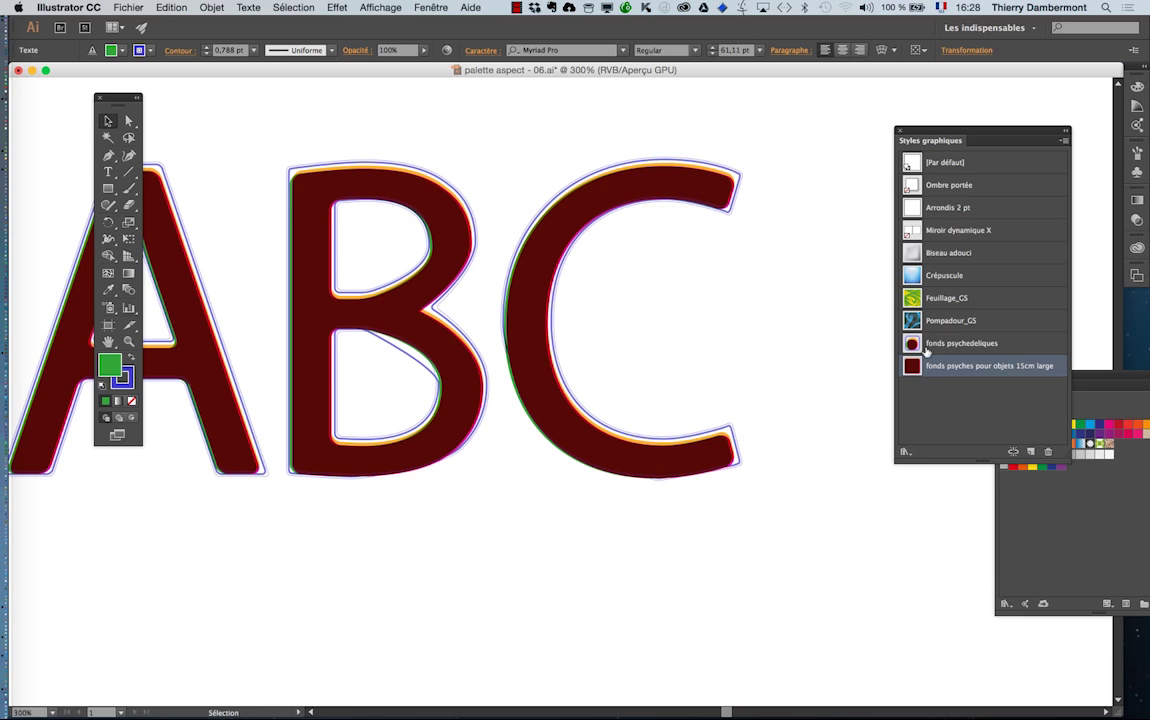
pyautogui.scroll(-1, 758, 269)
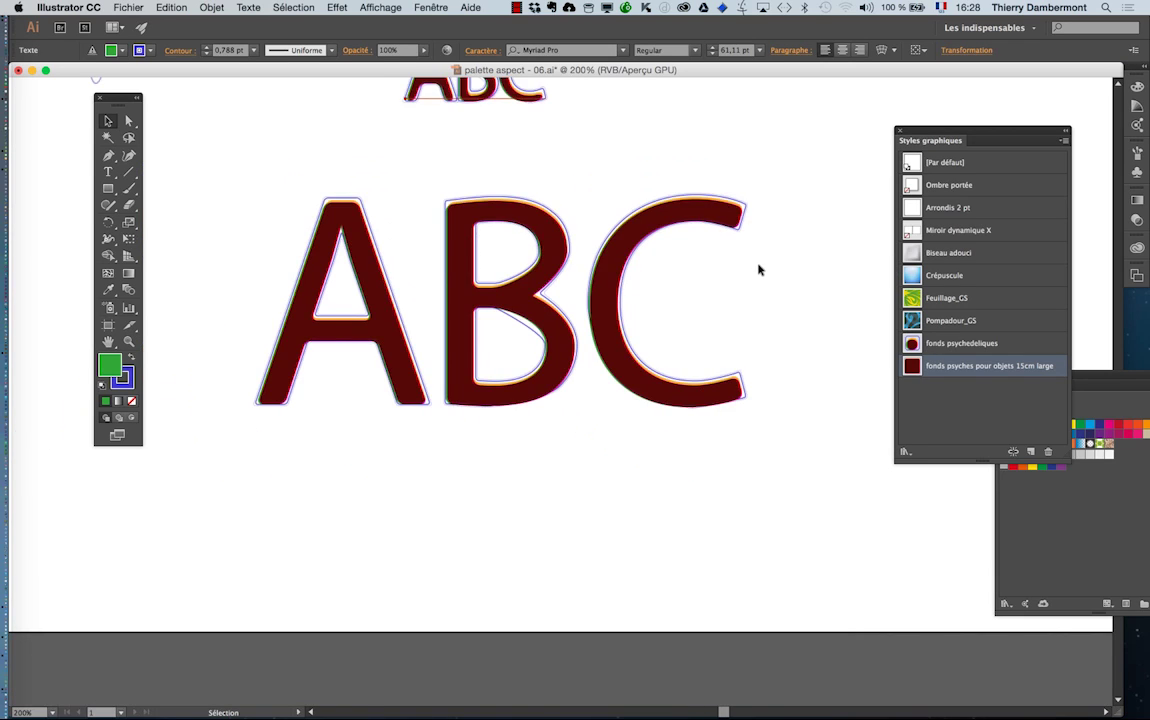
pyautogui.scroll(3, 758, 269)
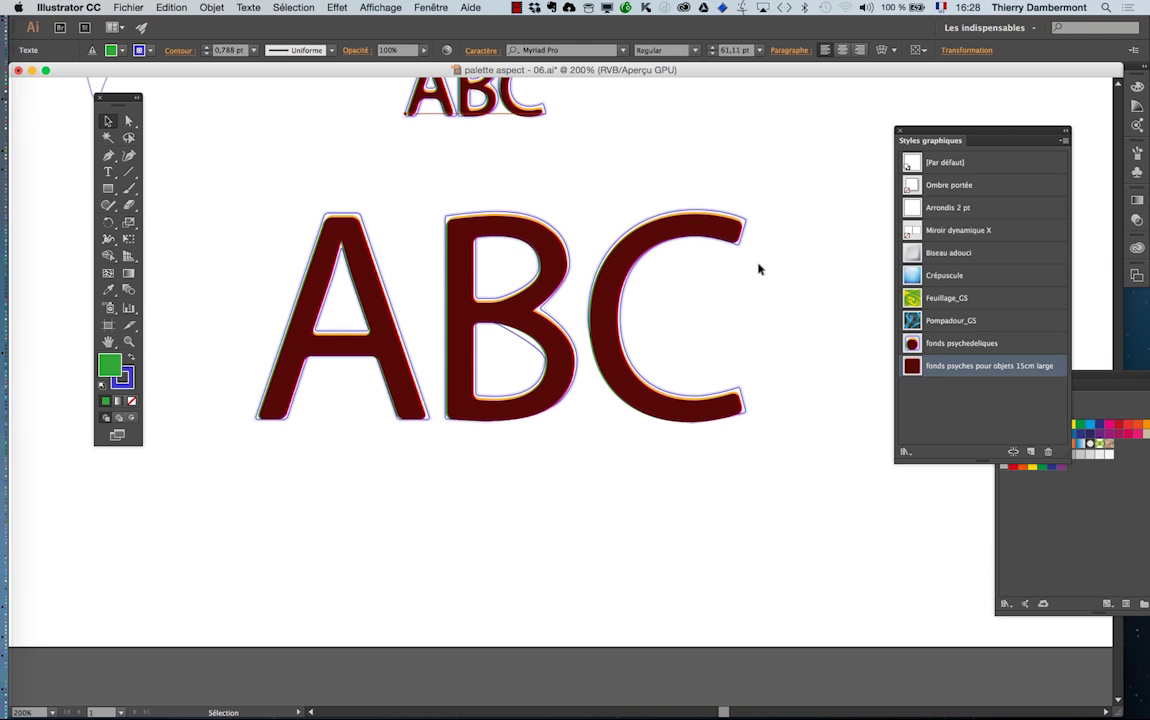
pyautogui.scroll(4, 758, 268)
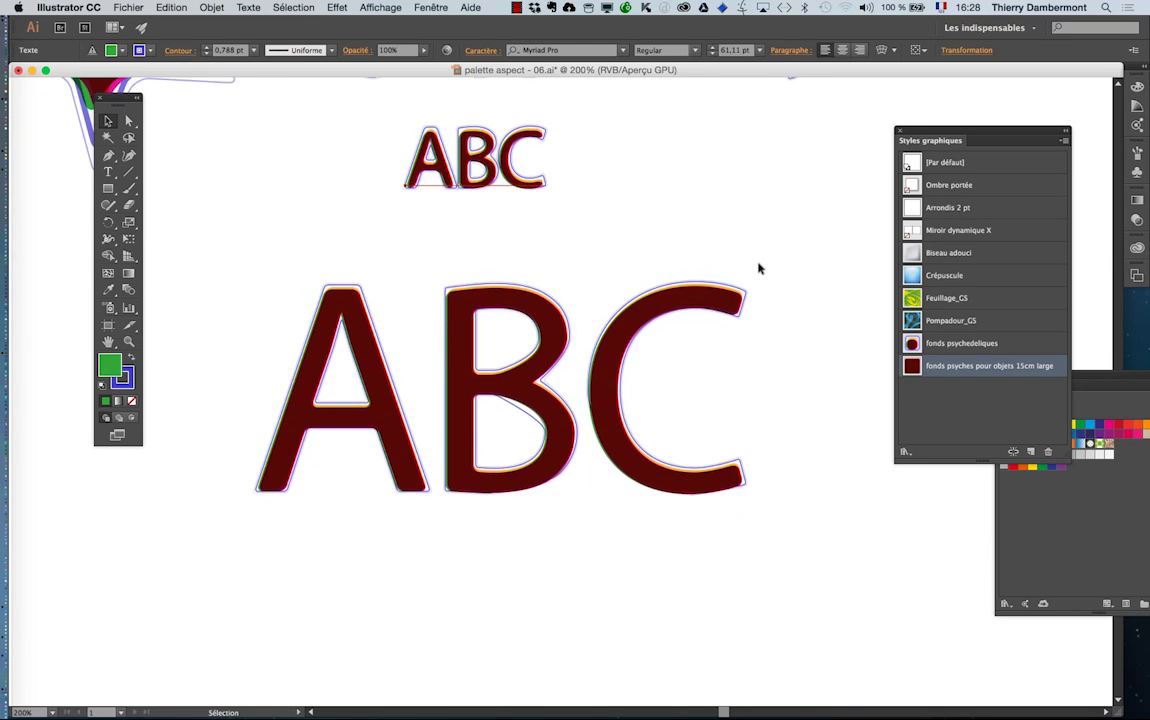
# Examine the option for scaling strokes and effects in the General preferences, leaving the settings as they are
pyautogui.click(68, 7)
pyautogui.moveTo(90, 44)
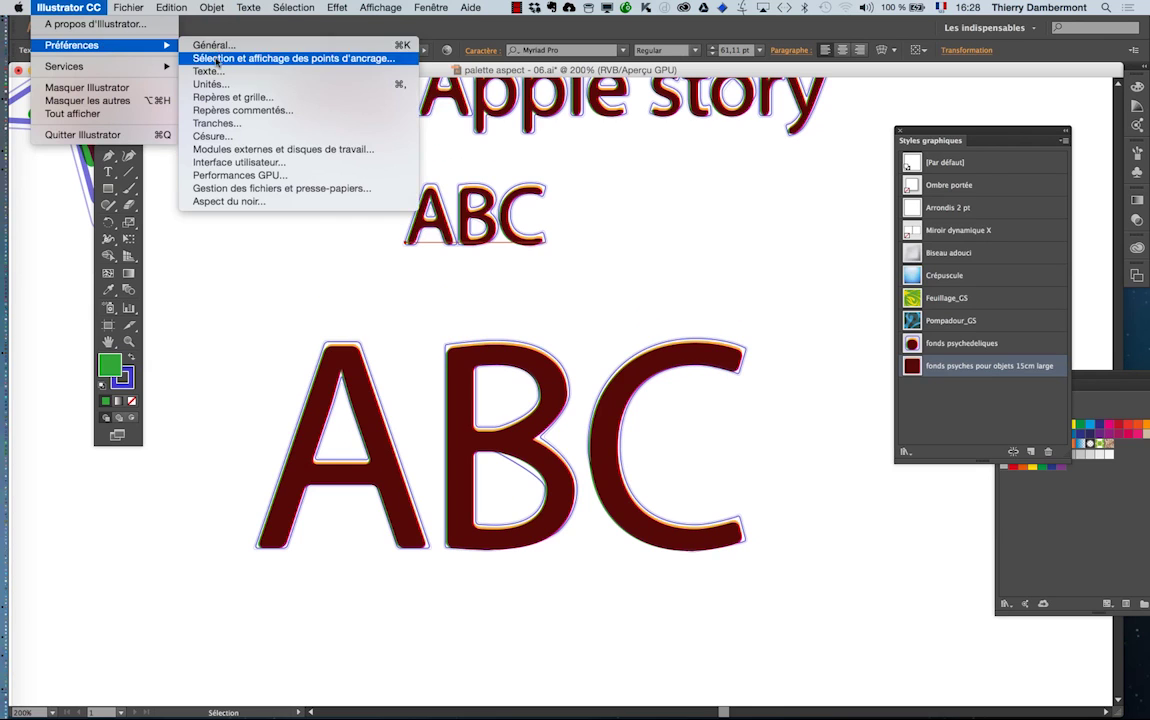
pyautogui.click(235, 113)
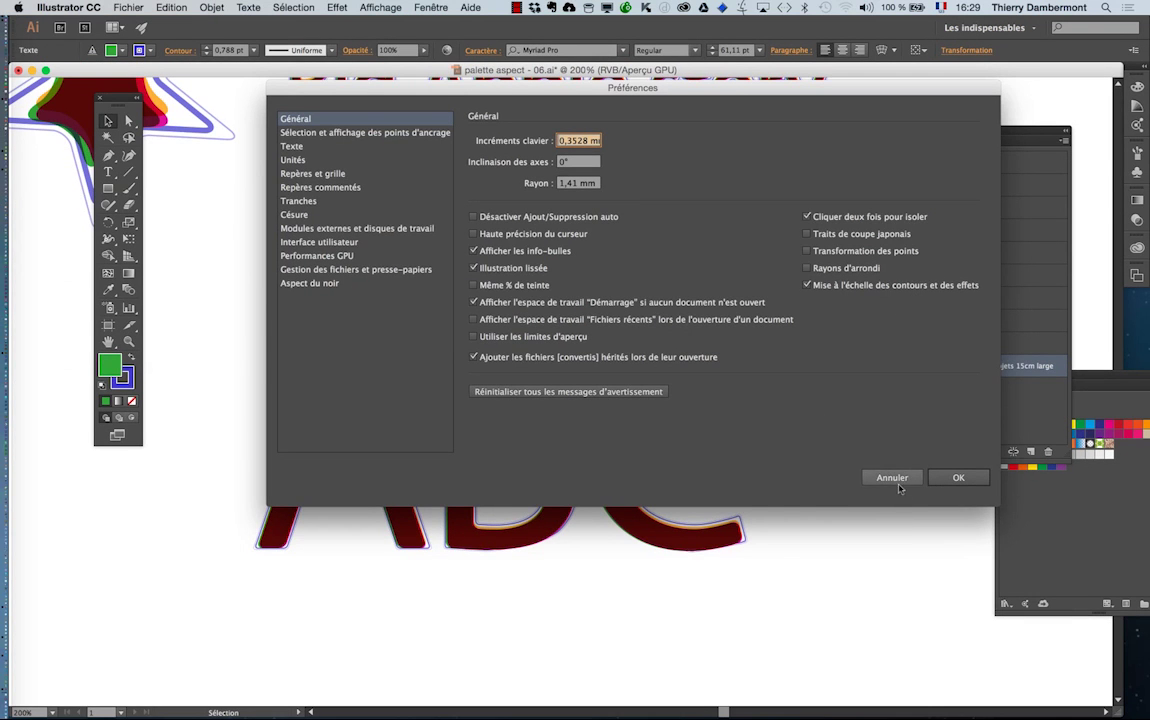
pyautogui.click(892, 480)
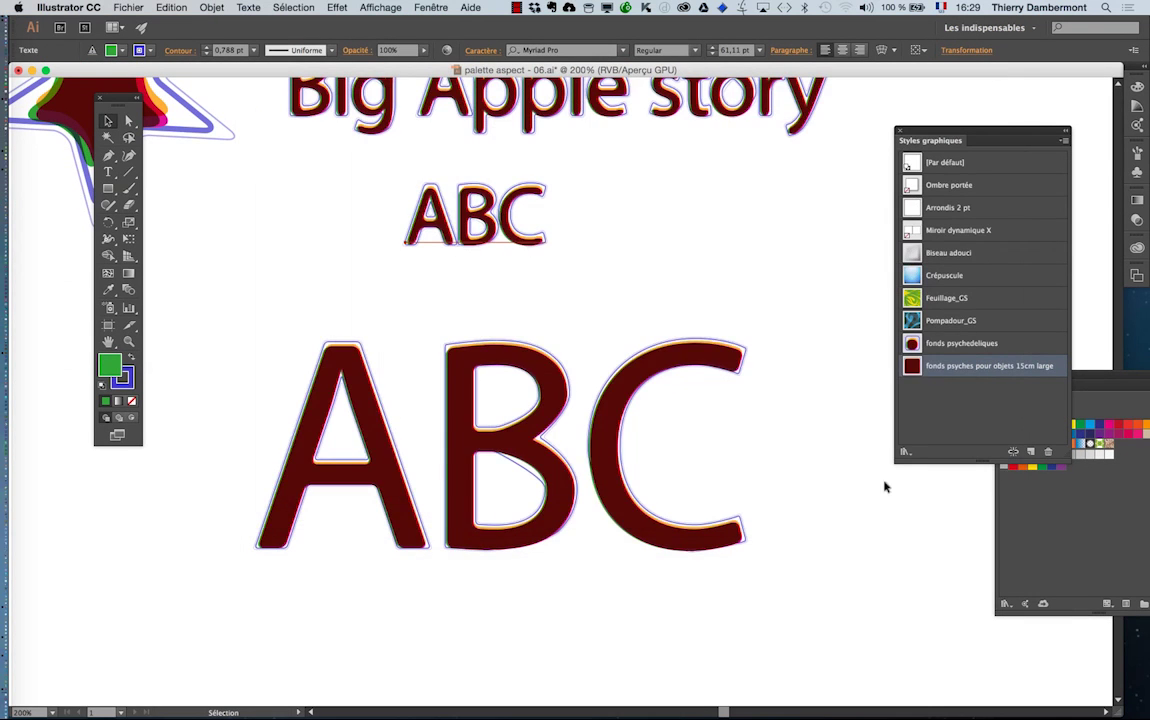
# Widen the artboard by extending its right edge to make empty space beside the texts
pyautogui.keyDown('alt'); pyautogui.click(695, 430); pyautogui.keyUp('alt')
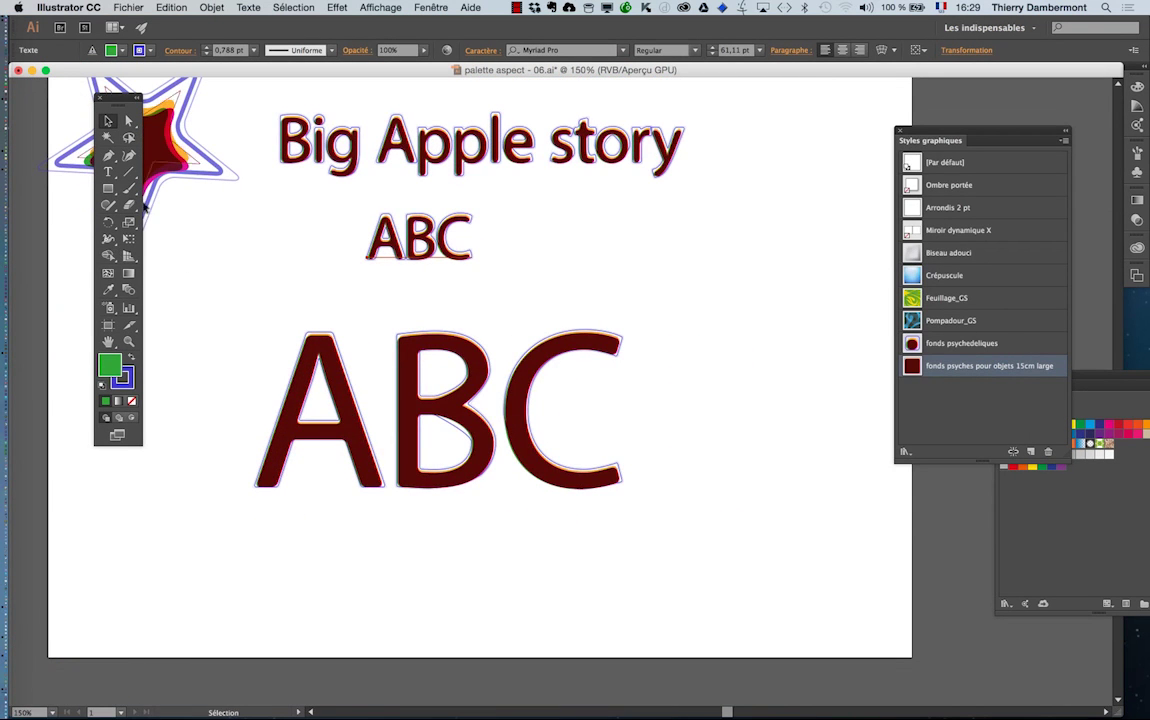
pyautogui.moveTo(347, 308)
pyautogui.mouseDown()
pyautogui.moveTo(195, 213)
pyautogui.moveTo(281, 235)
pyautogui.moveTo(355, 308)
pyautogui.mouseUp()
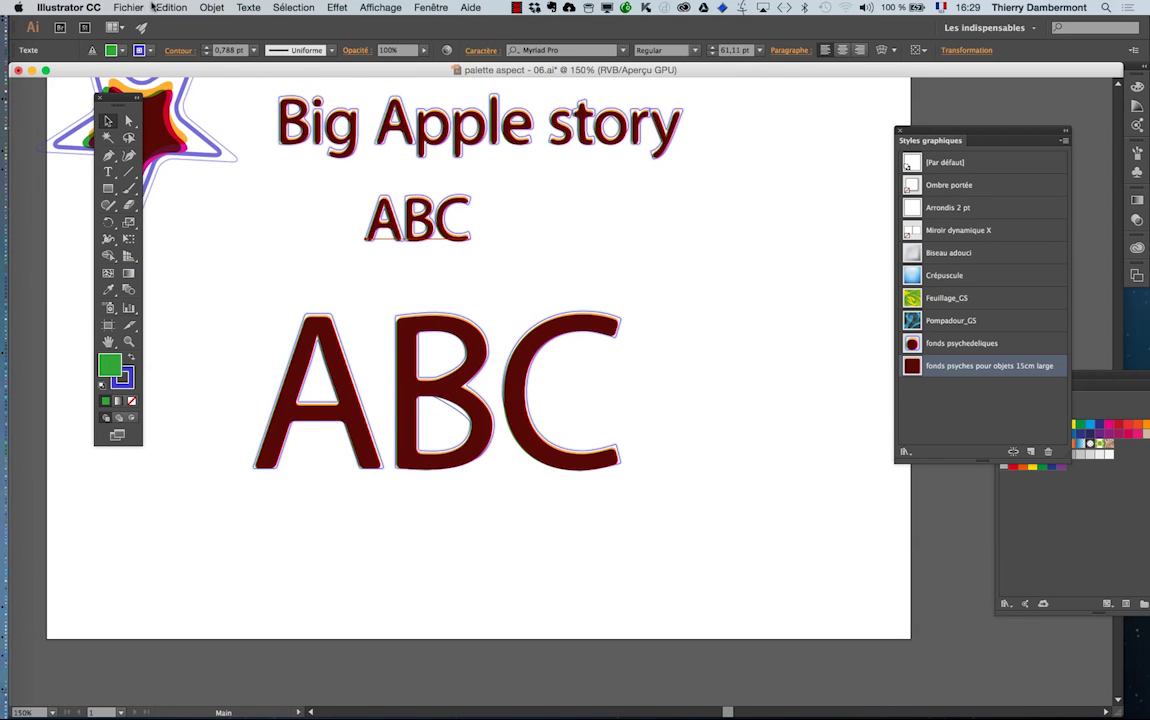
pyautogui.moveTo(400, 352); pyautogui.dragTo(110, 380)
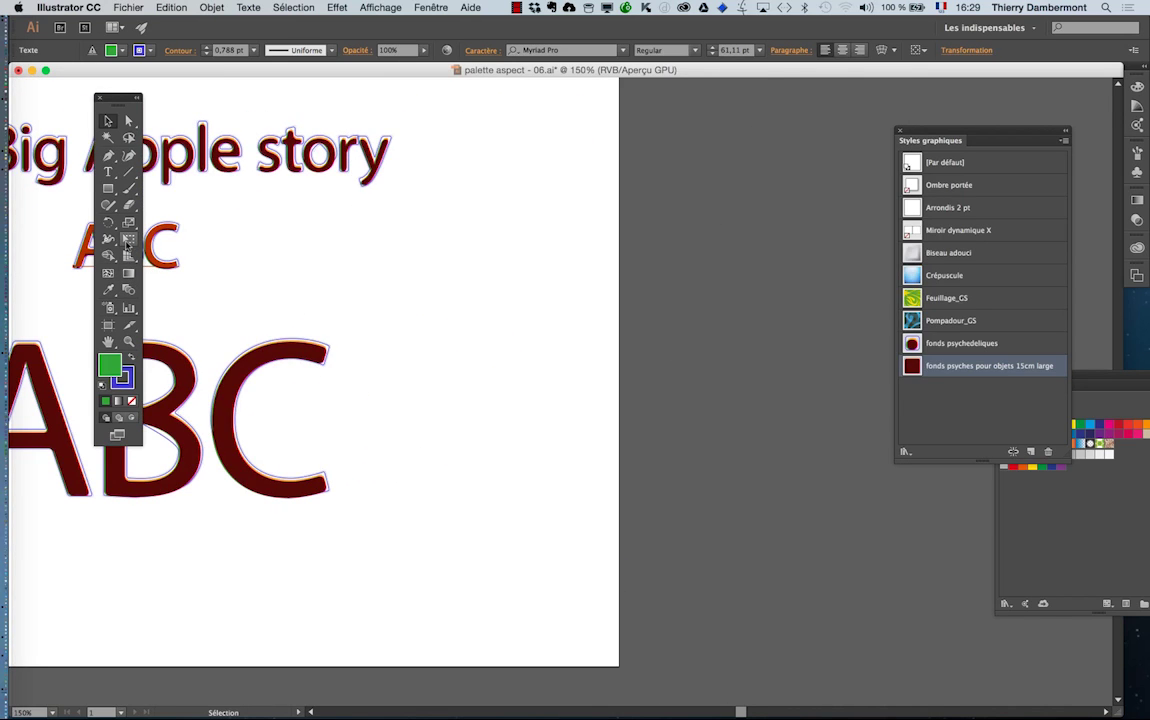
pyautogui.click(108, 325)
pyautogui.moveTo(620, 359); pyautogui.dragTo(900, 359)
pyautogui.click(110, 122)
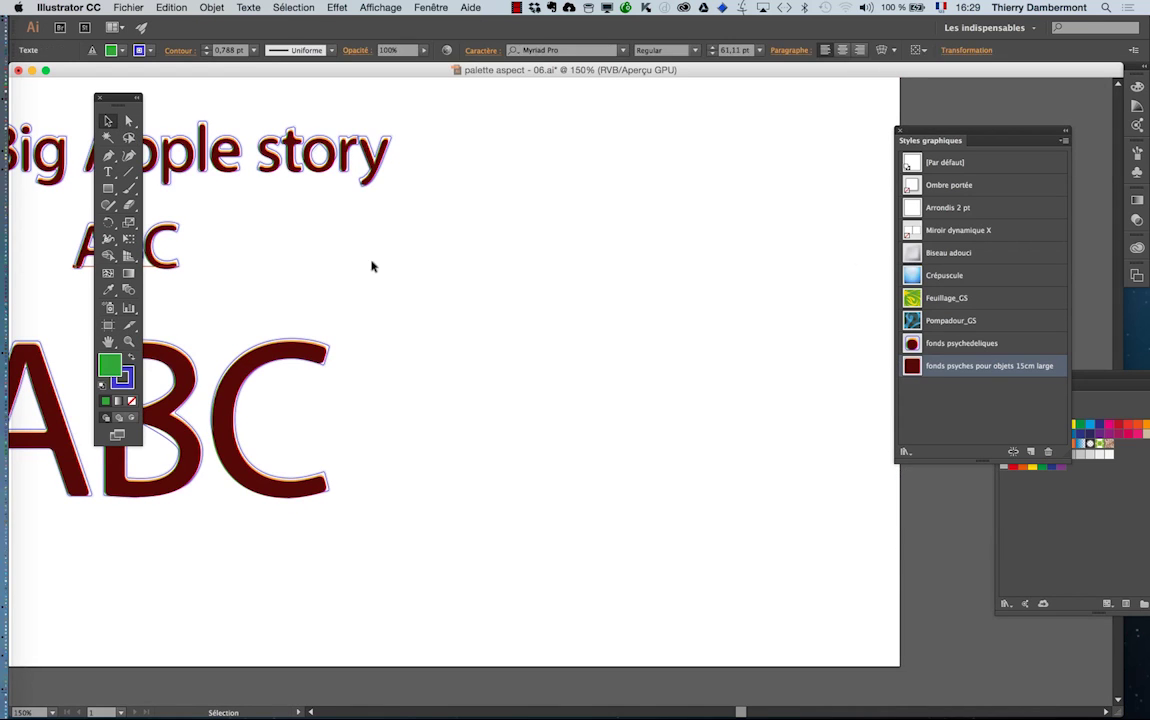
# Draw a square of about 21.4 mm in the empty area beside the texts and set its stroke weight to 20 pt
pyautogui.moveTo(472, 308); pyautogui.dragTo(450, 322)
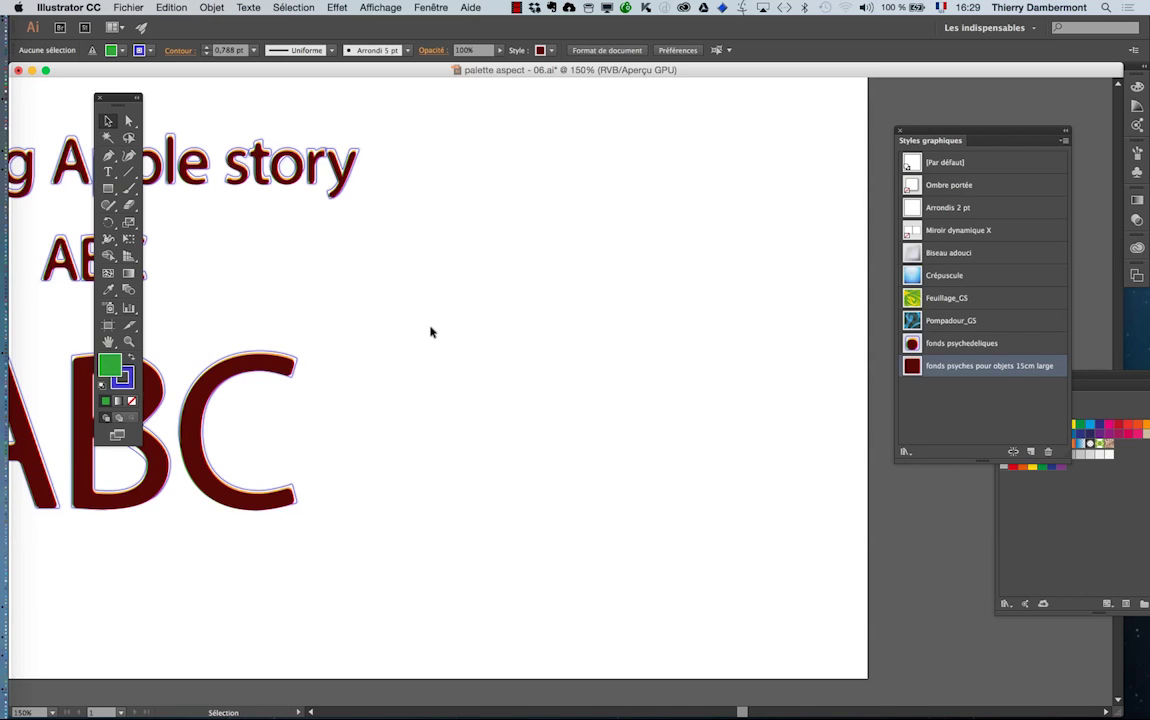
pyautogui.click(108, 193)
pyautogui.moveTo(546, 212); pyautogui.dragTo(608, 273)
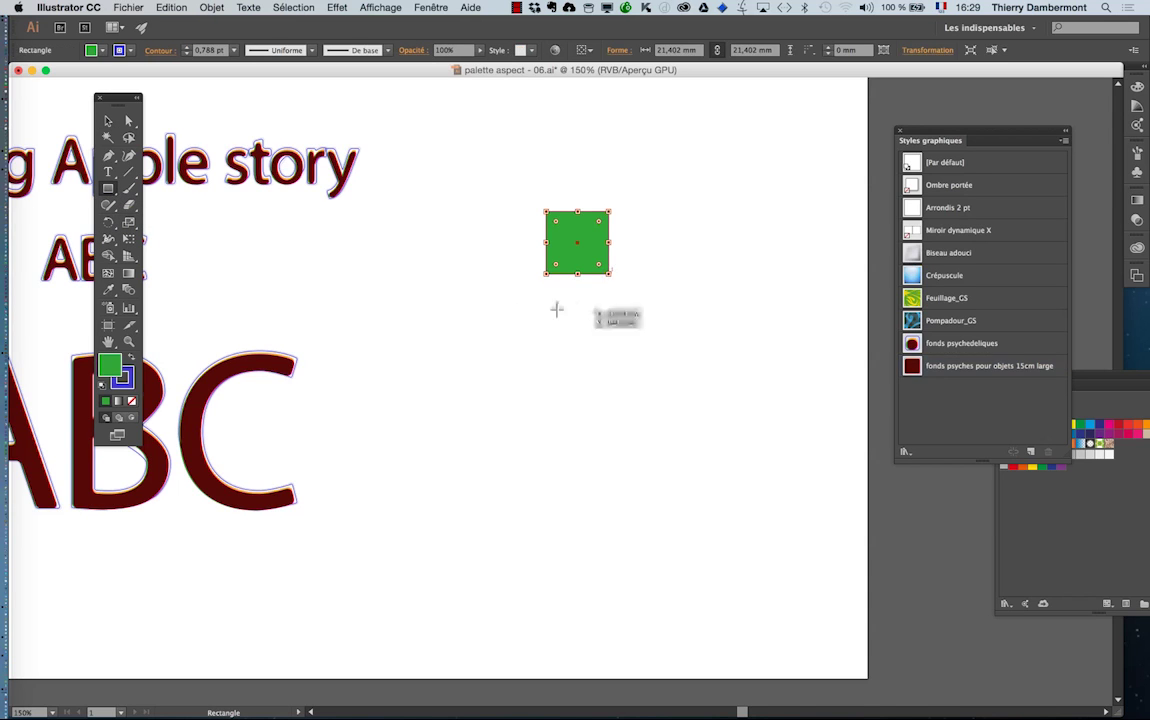
pyautogui.click(128, 383)
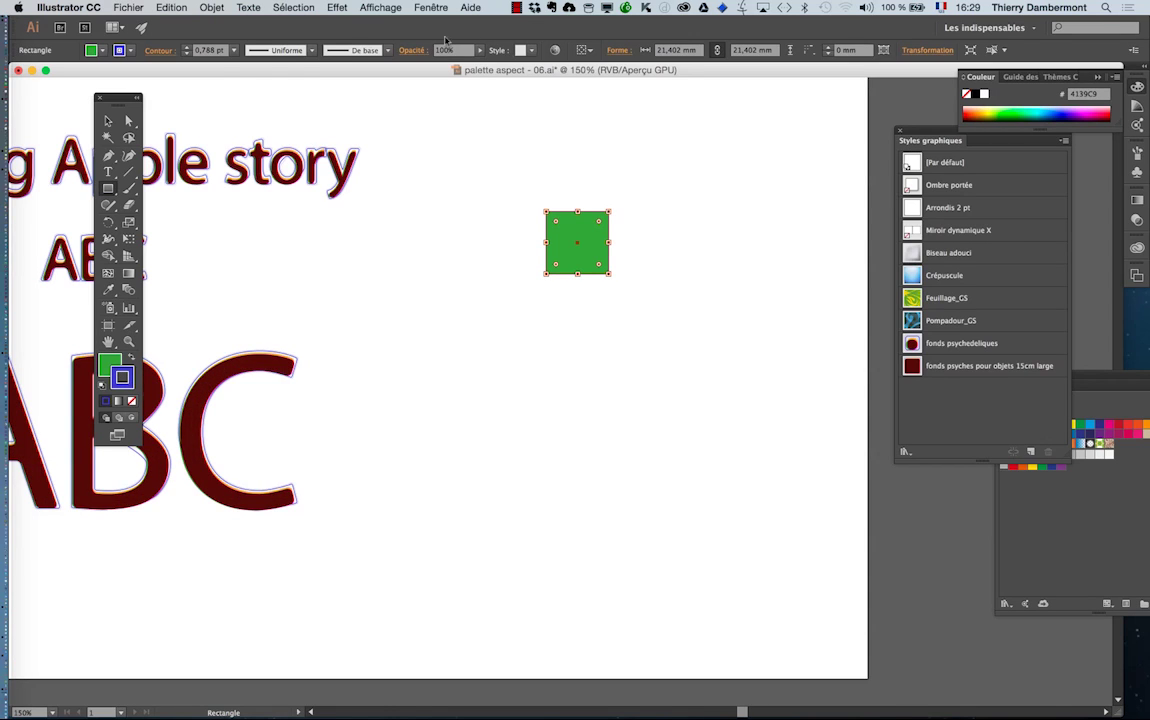
pyautogui.click(187, 48)
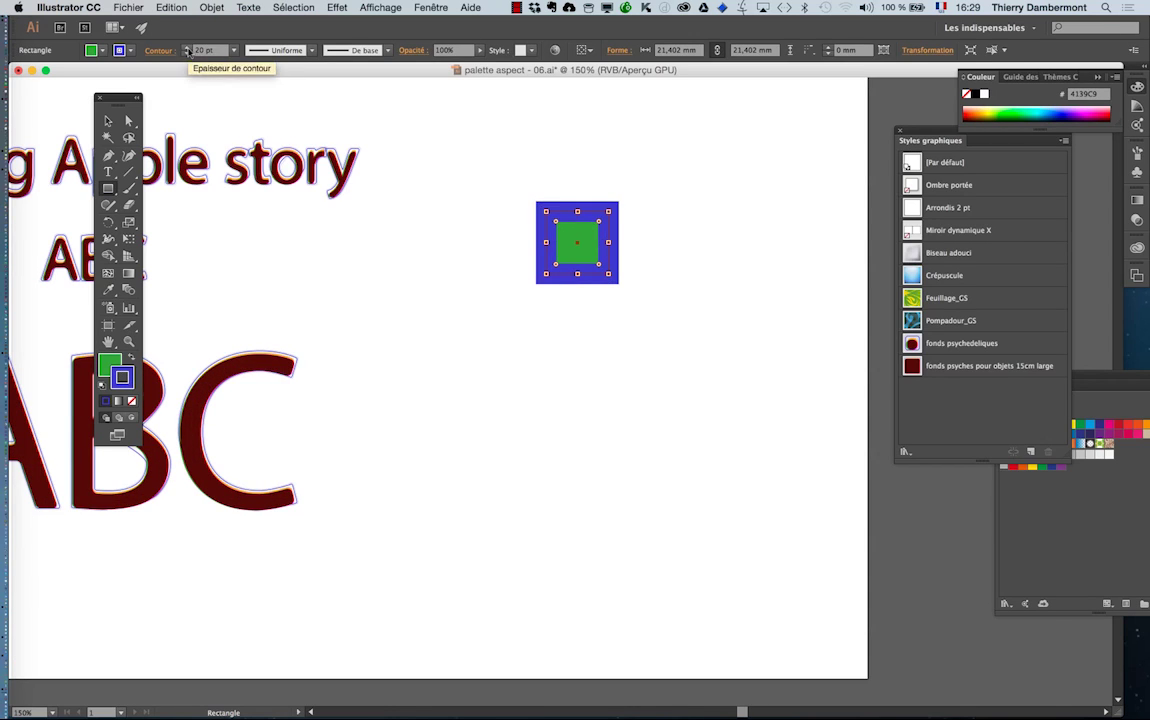
# Draw a closed three-point triangle with the Pen tool, overlapping the lower right corner of the square
pyautogui.click(111, 190)
pyautogui.press('p')
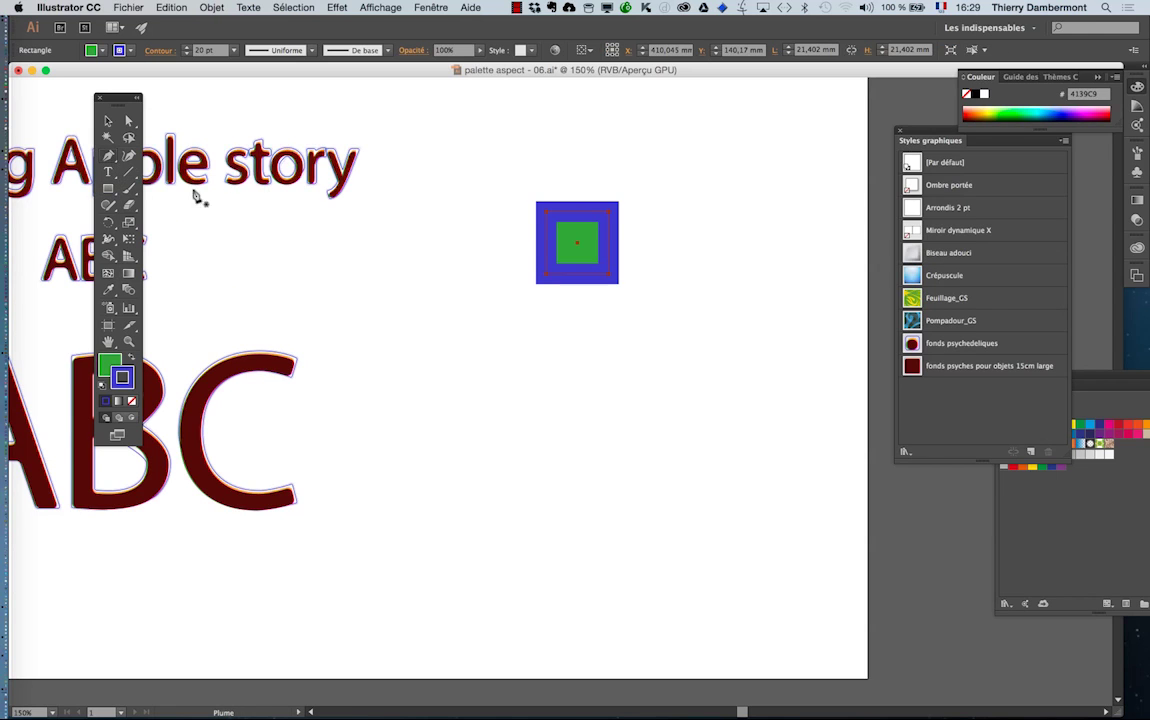
pyautogui.click(557, 312)
pyautogui.click(648, 218)
pyautogui.click(650, 322)
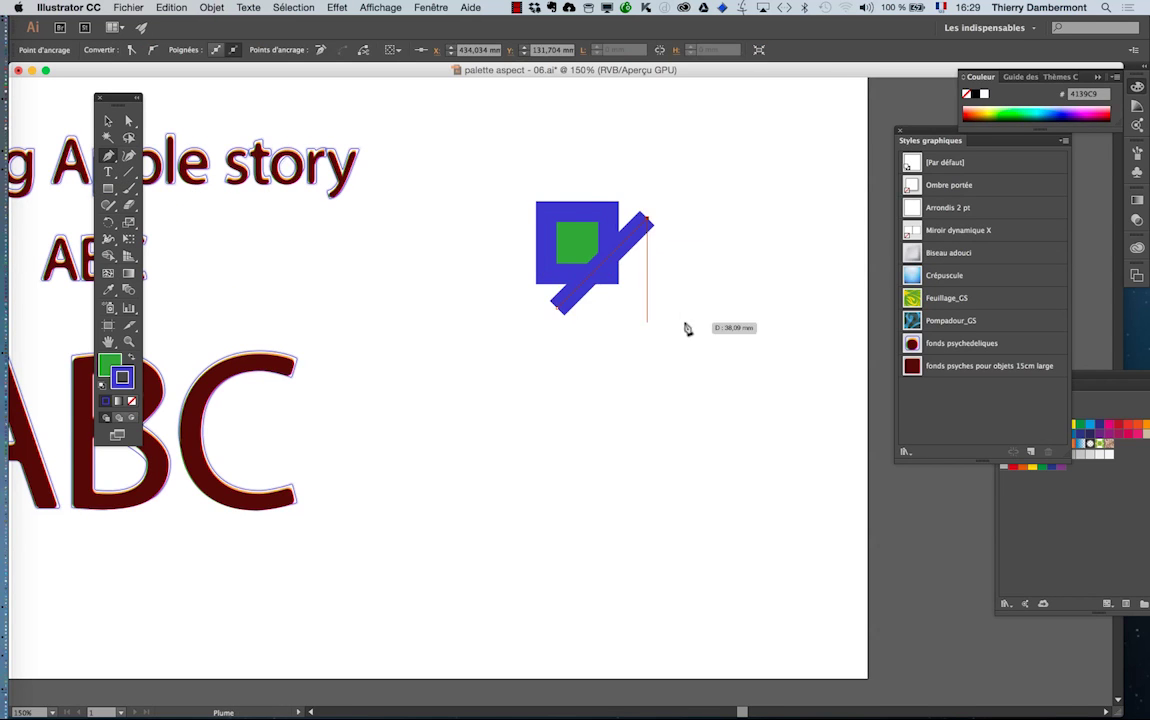
pyautogui.click(557, 309)
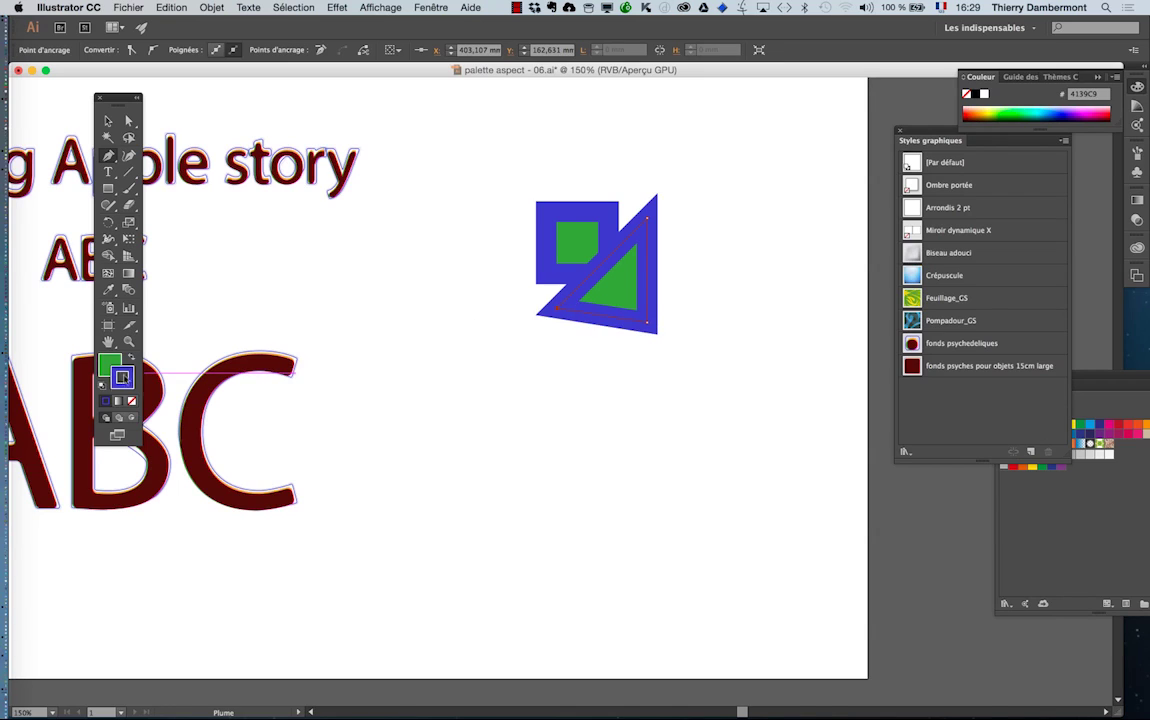
# Remove the triangle's stroke and fill it with the orange swatch
pyautogui.click(131, 401)
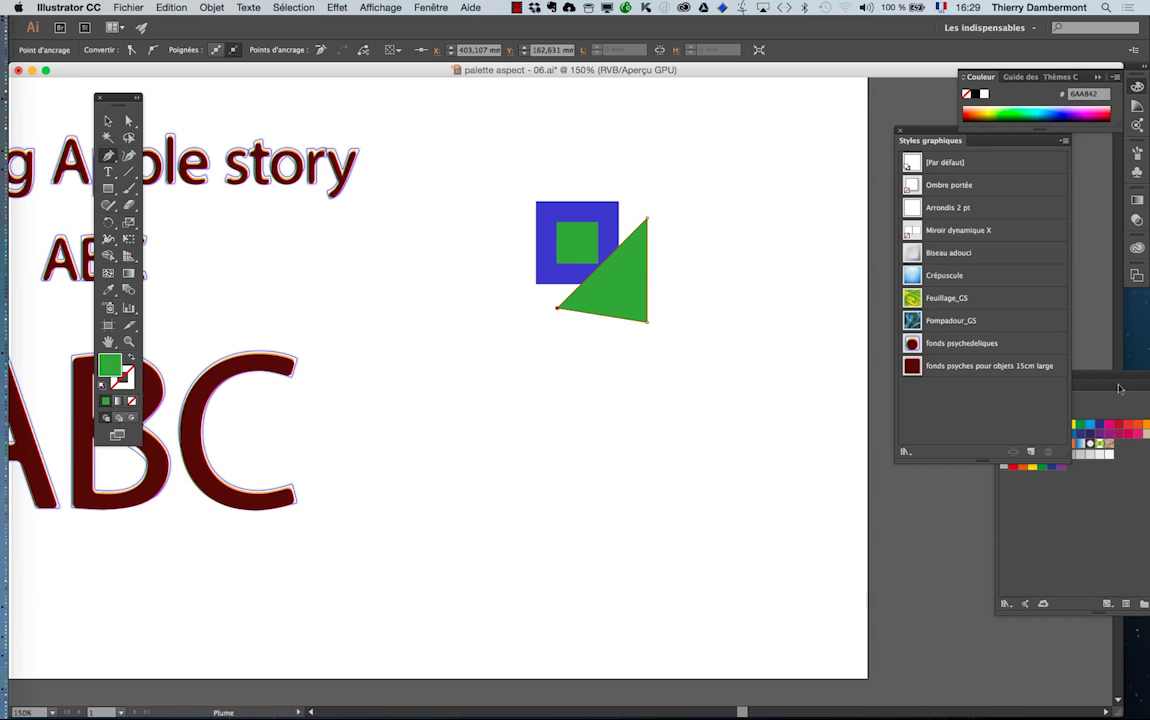
pyautogui.moveTo(1090, 382); pyautogui.dragTo(725, 376)
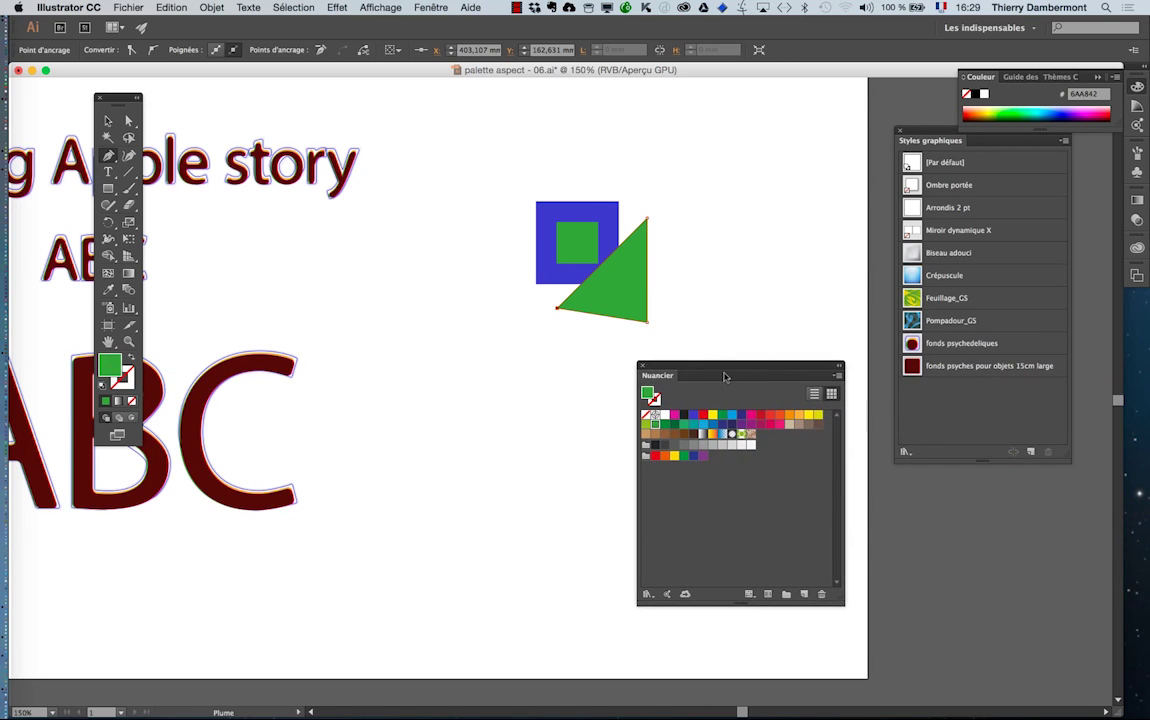
pyautogui.click(790, 416)
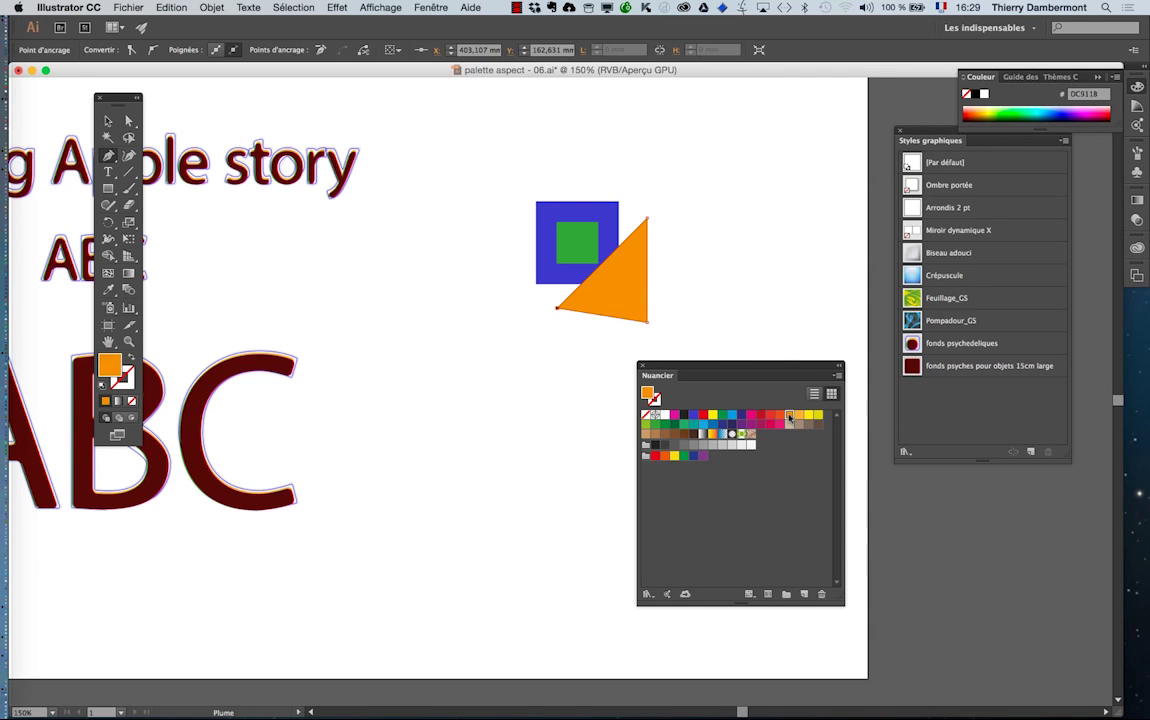
# Duplicate the square and triangle together to the right and shift the original pair to the left
pyautogui.click(107, 120)
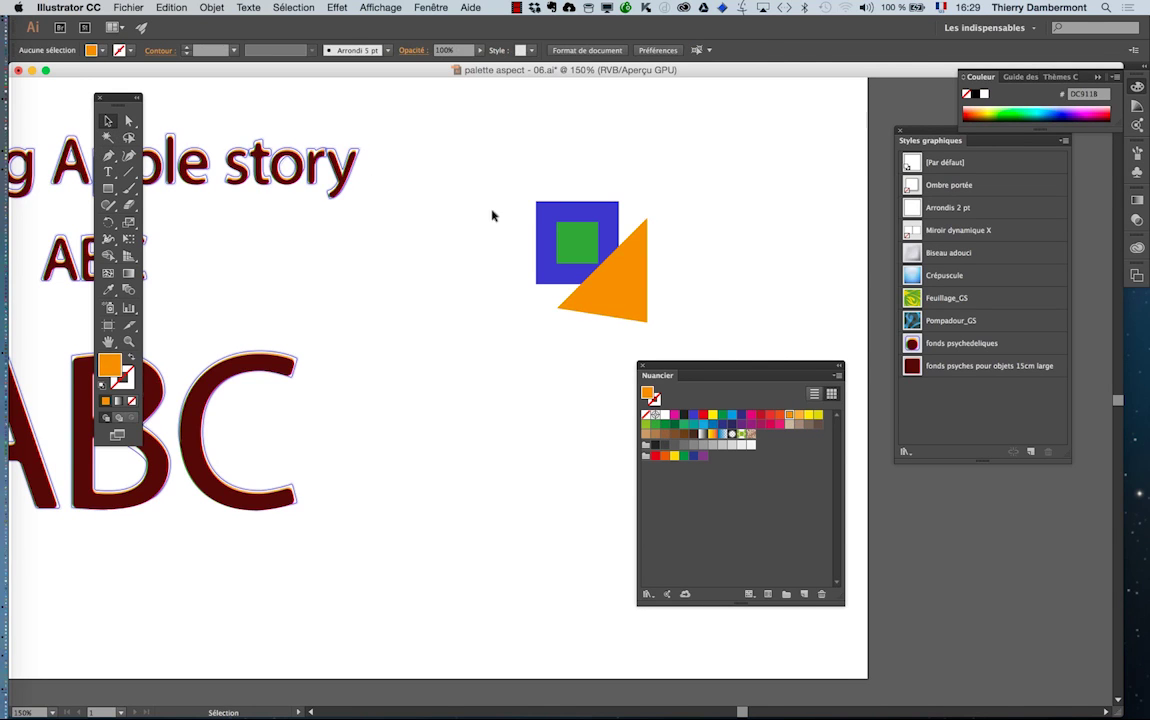
pyautogui.moveTo(490, 186); pyautogui.dragTo(875, 376)
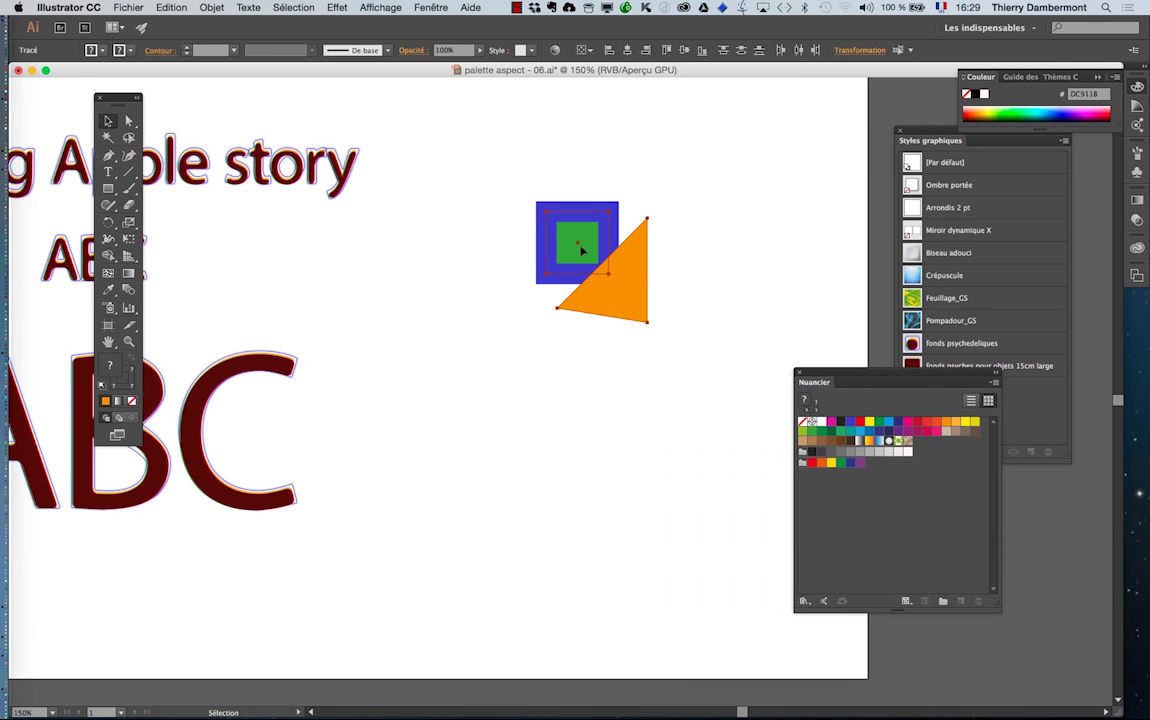
pyautogui.moveTo(581, 251); pyautogui.dragTo(708, 245)
pyautogui.click(652, 362)
pyautogui.click(441, 265)
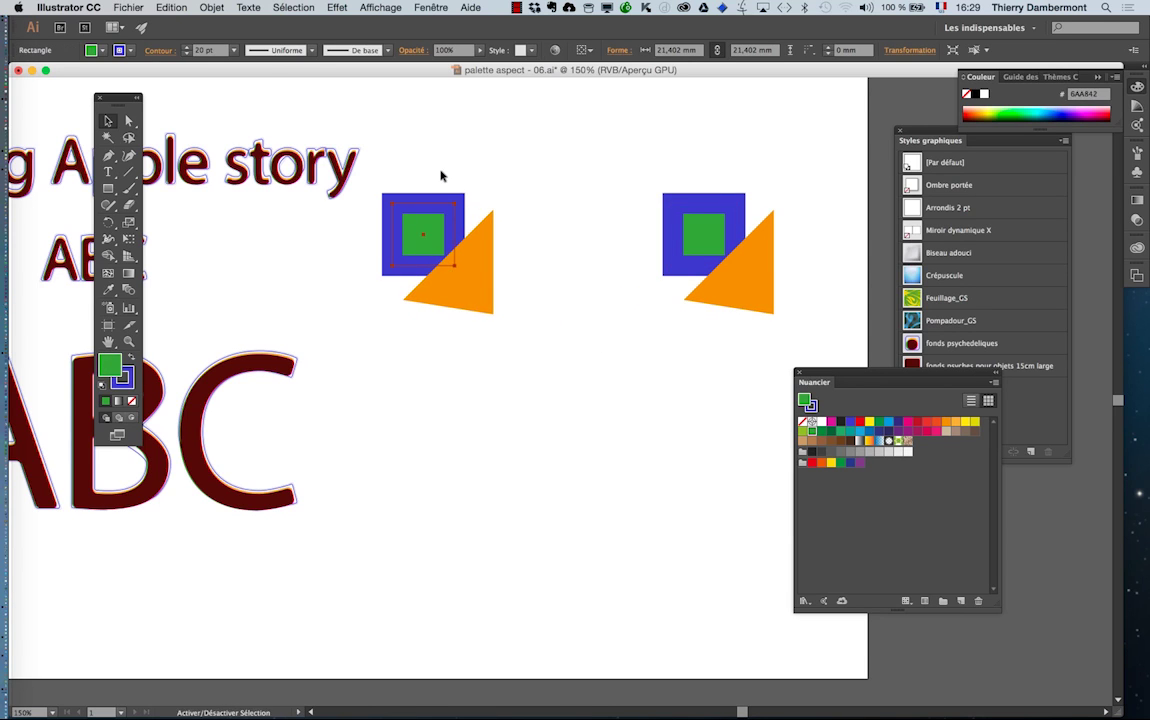
# Scale the left square-and-triangle pair down proportionally about its centre to roughly half size with Free Transform, undoing the first, too small attempt
pyautogui.moveTo(443, 187); pyautogui.dragTo(505, 318)
pyautogui.scroll(-1, 501, 329)
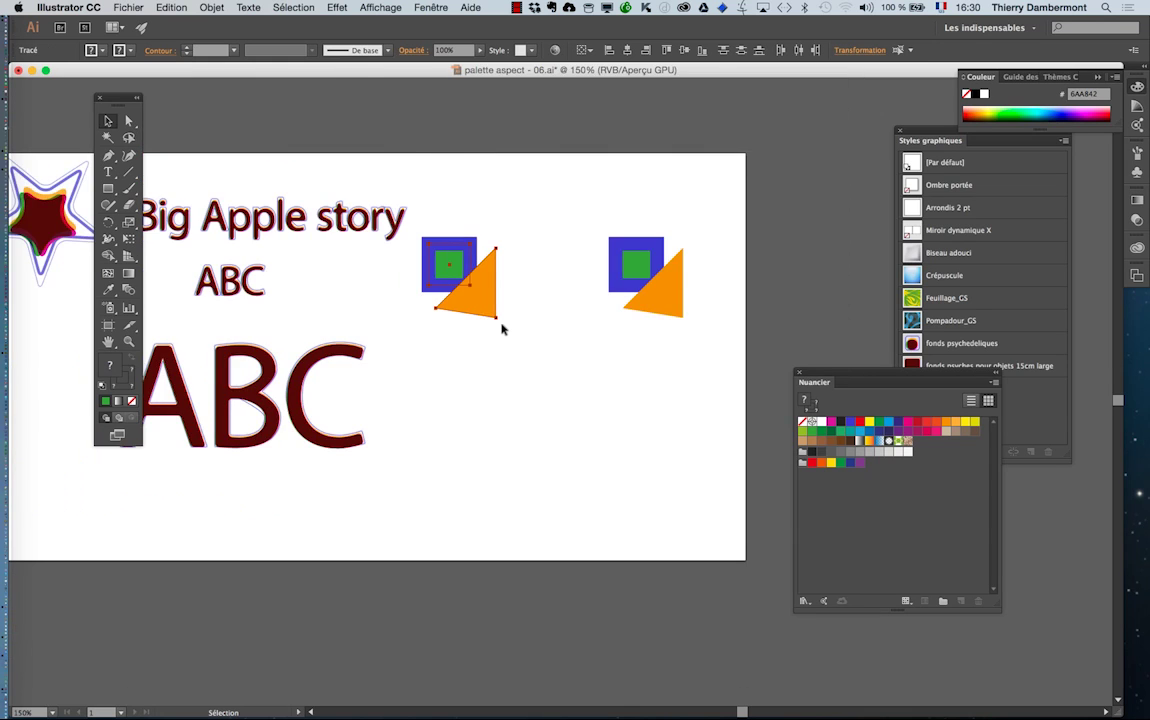
pyautogui.click(128, 240)
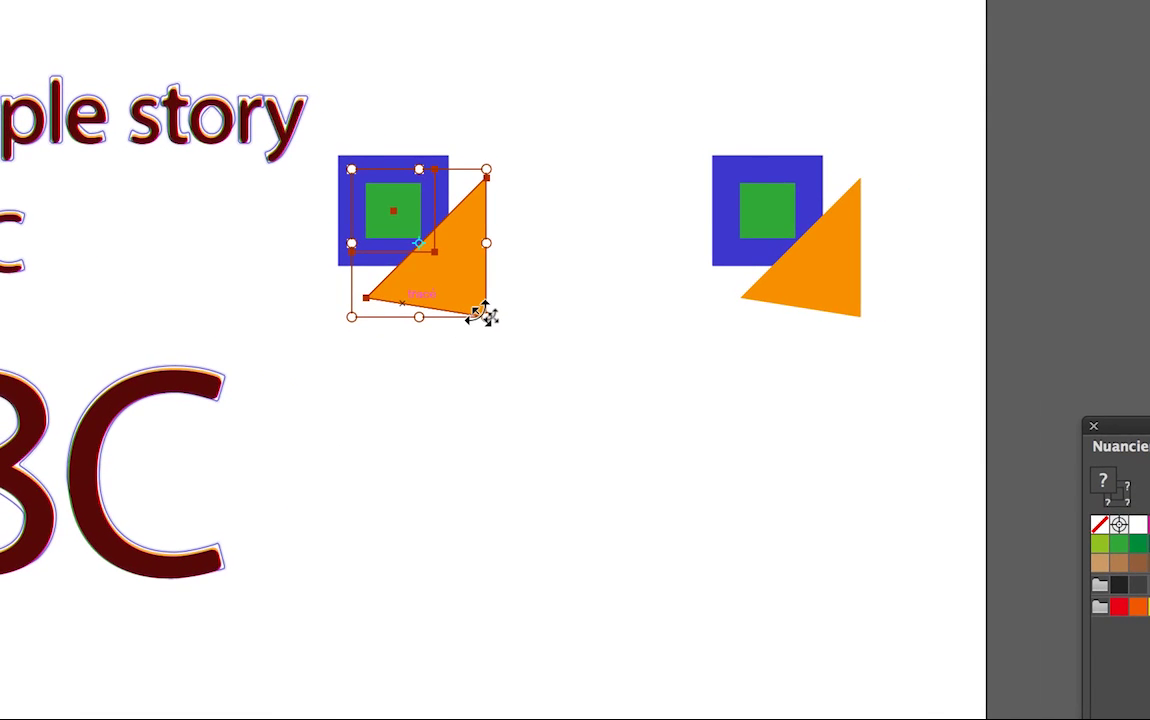
pyautogui.moveTo(479, 313); pyautogui.dragTo(460, 287)
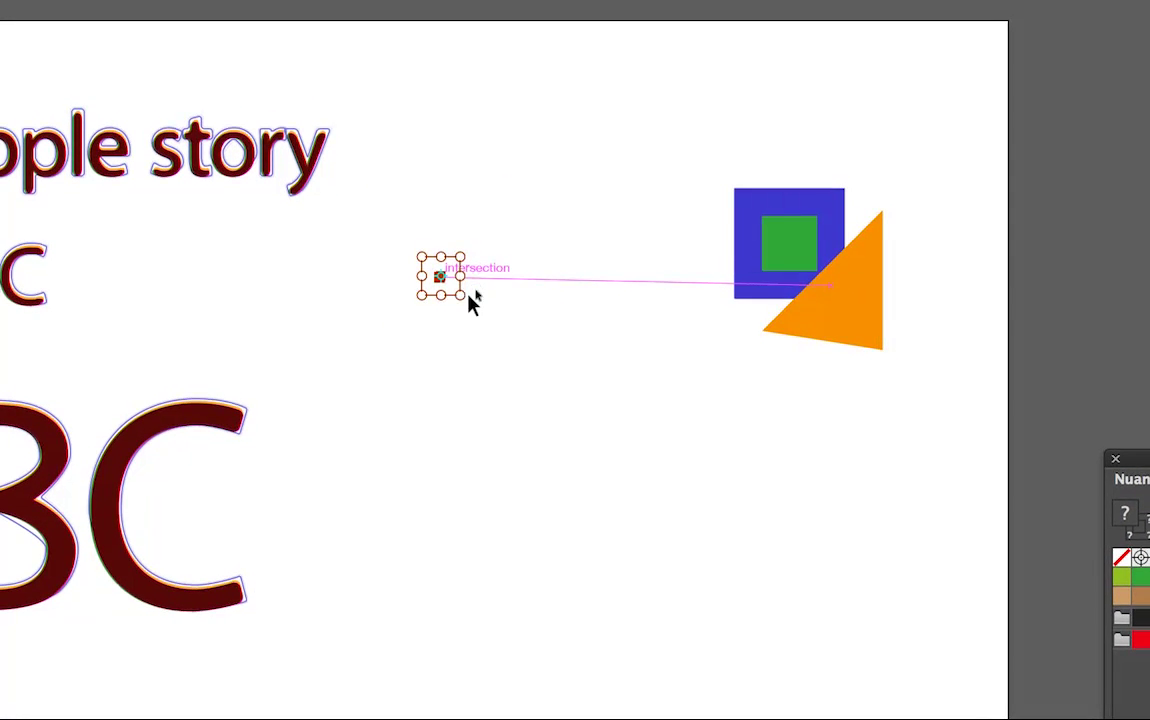
pyautogui.hotkey('ctrl', 'z')
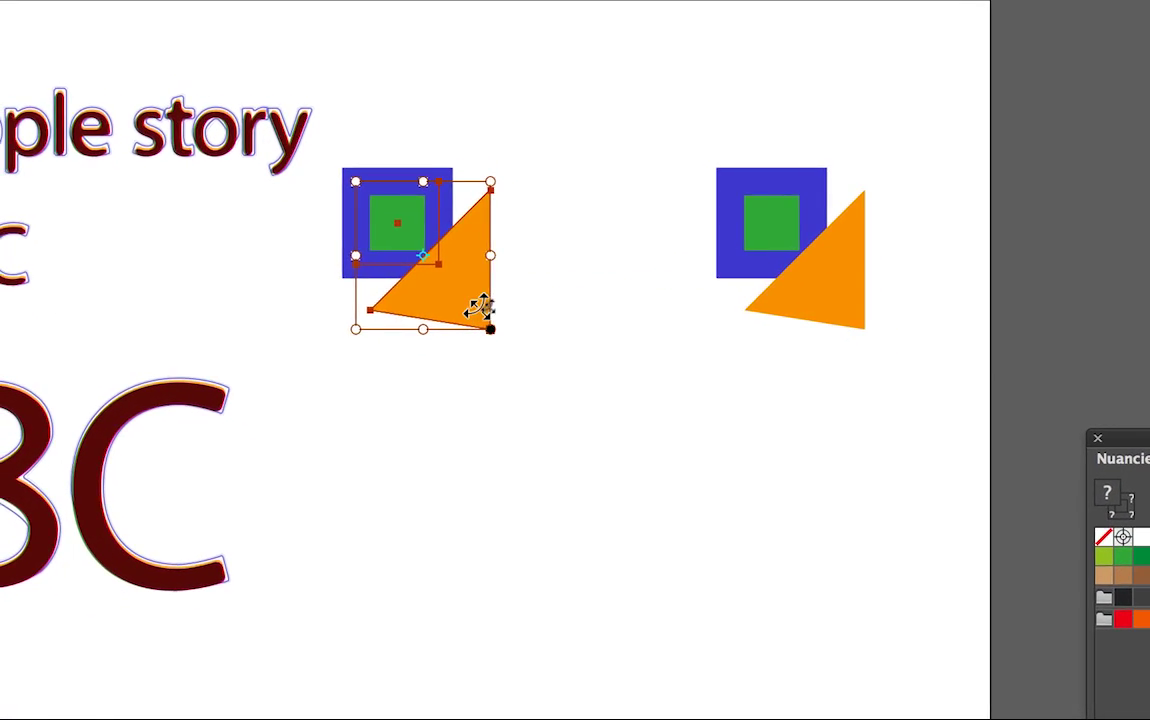
pyautogui.moveTo(479, 308); pyautogui.dragTo(468, 300)
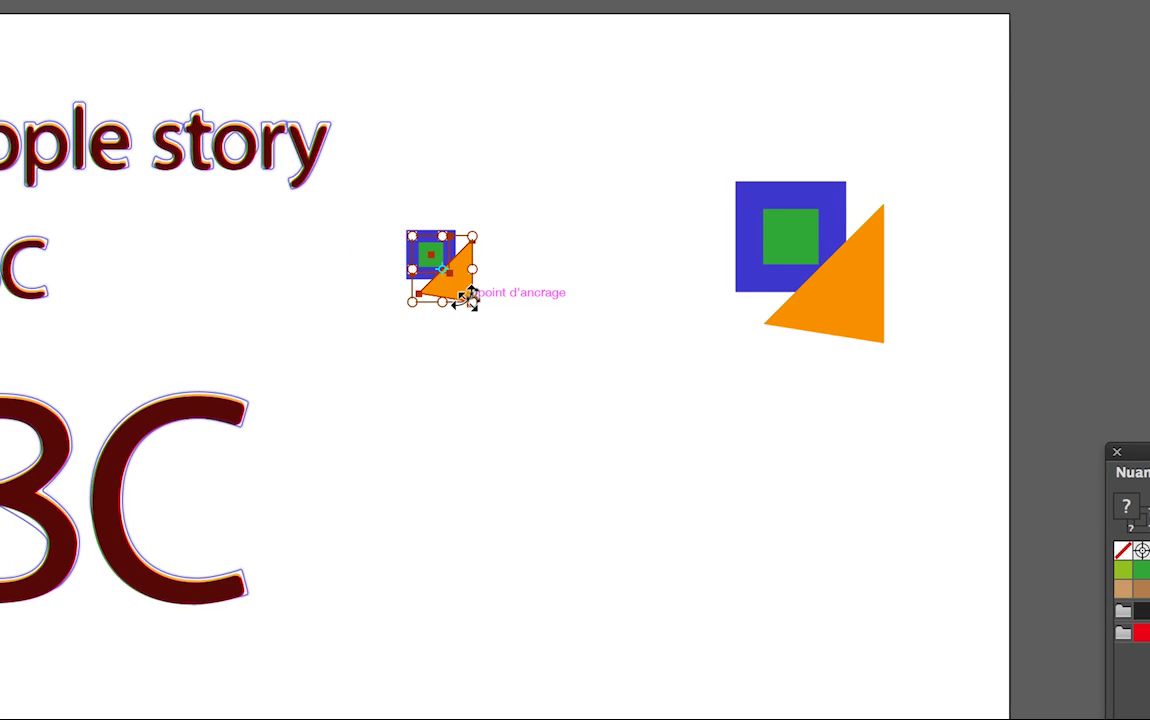
pyautogui.scroll(1, 446, 310)
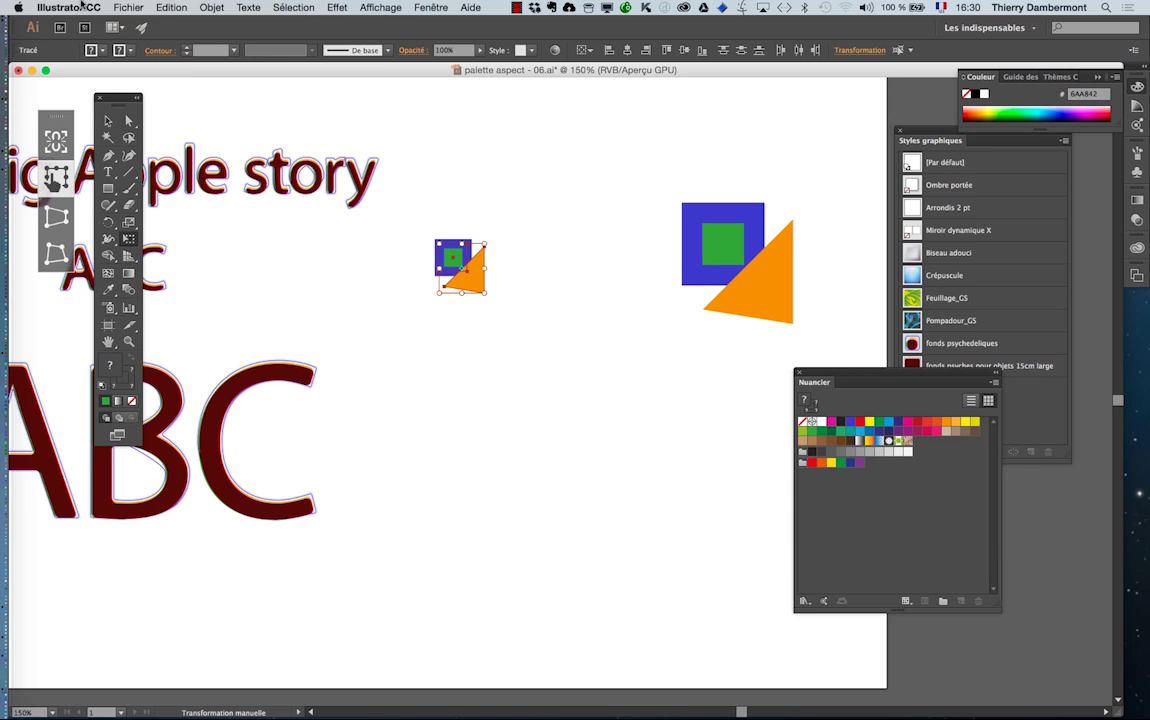
# Turn off the scaling of strokes and effects (Mise à l'échelle des contours et des effets) in the general preferences
pyautogui.click(68, 7)
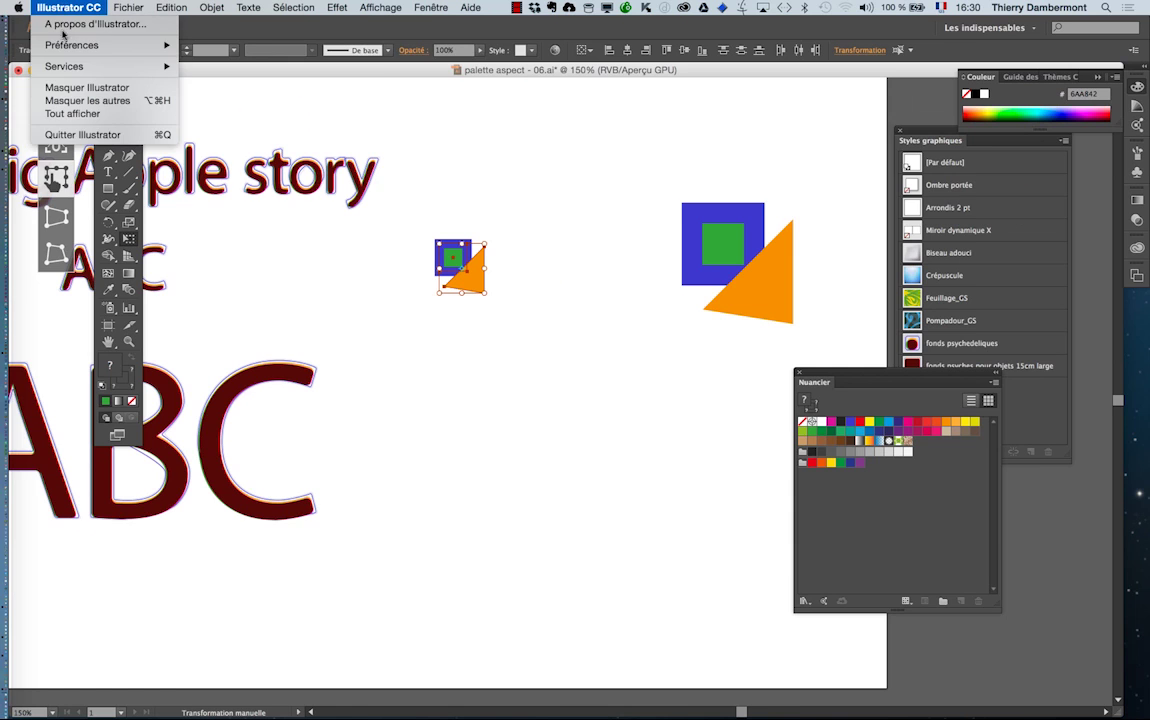
pyautogui.moveTo(77, 41)
pyautogui.click(200, 41)
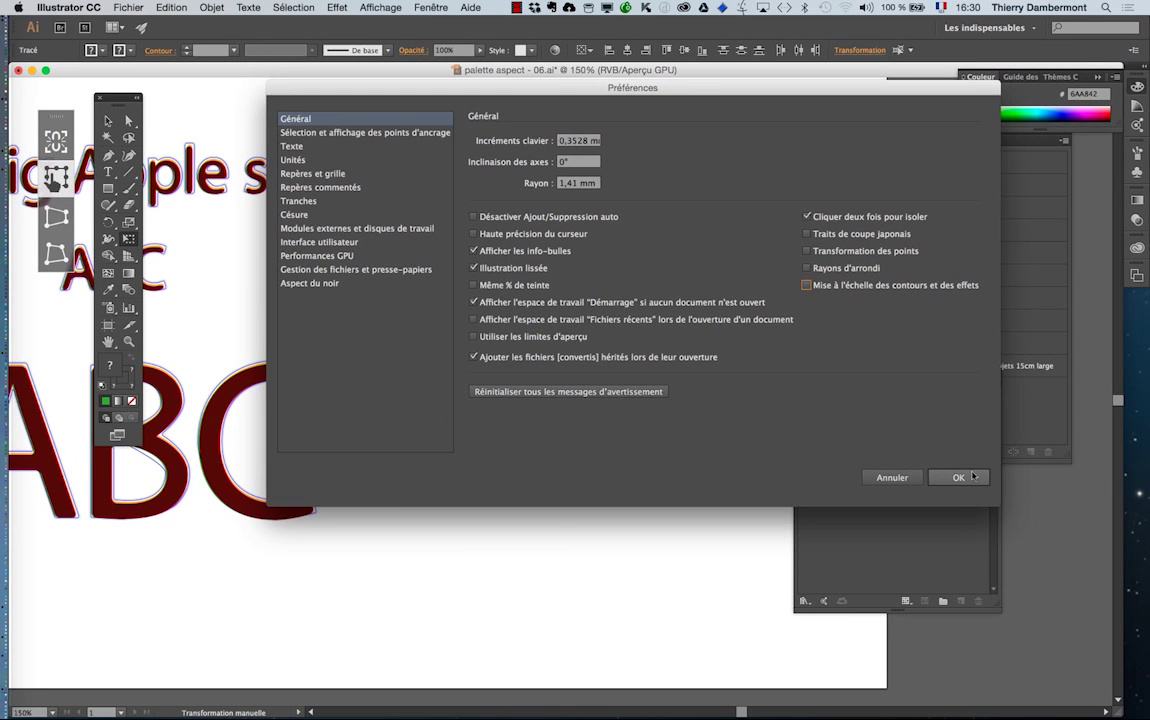
pyautogui.click(1070, 667)
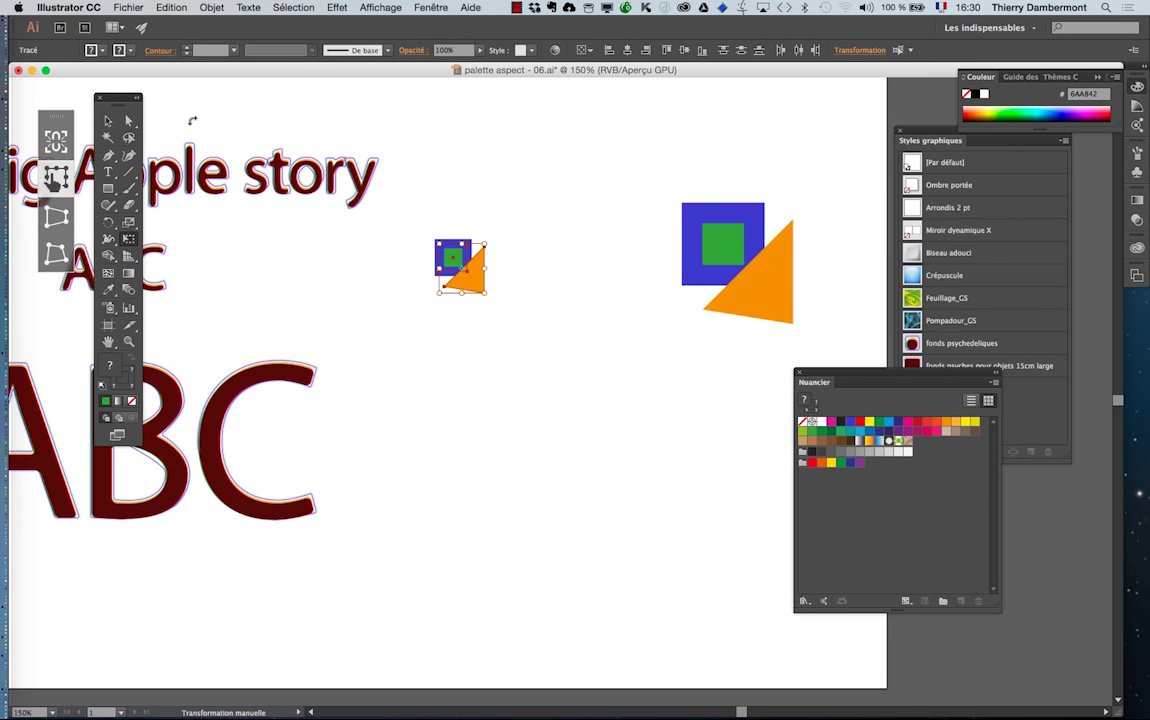
# Scale the right square-and-triangle pair down proportionally about its centre to roughly half size with Free Transform
pyautogui.click(109, 121)
pyautogui.moveTo(578, 166); pyautogui.dragTo(765, 333)
pyautogui.moveTo(845, 375); pyautogui.dragTo(927, 517)
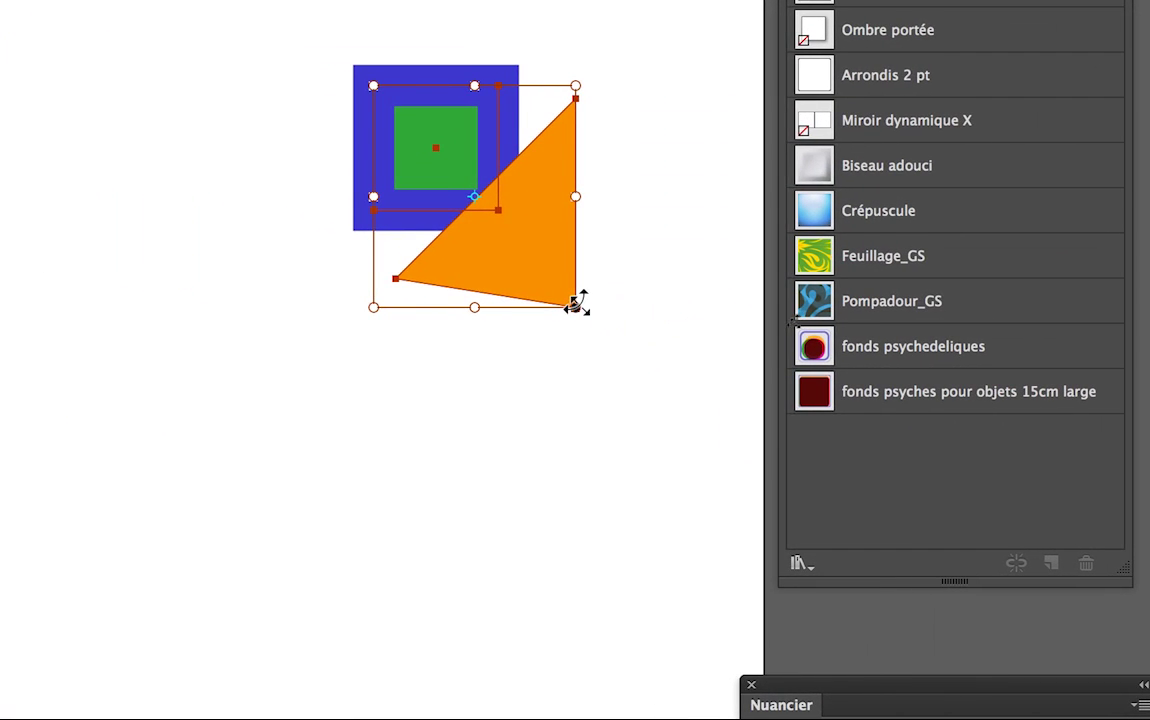
pyautogui.moveTo(570, 298); pyautogui.dragTo(558, 279)
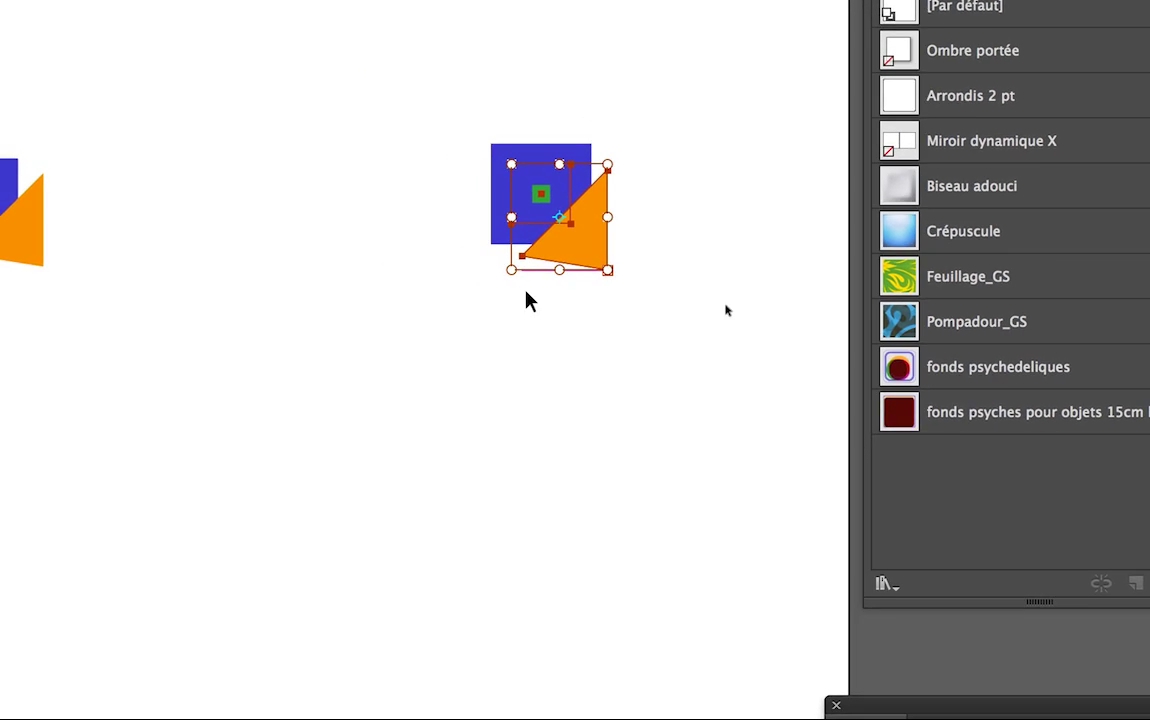
pyautogui.click(481, 316)
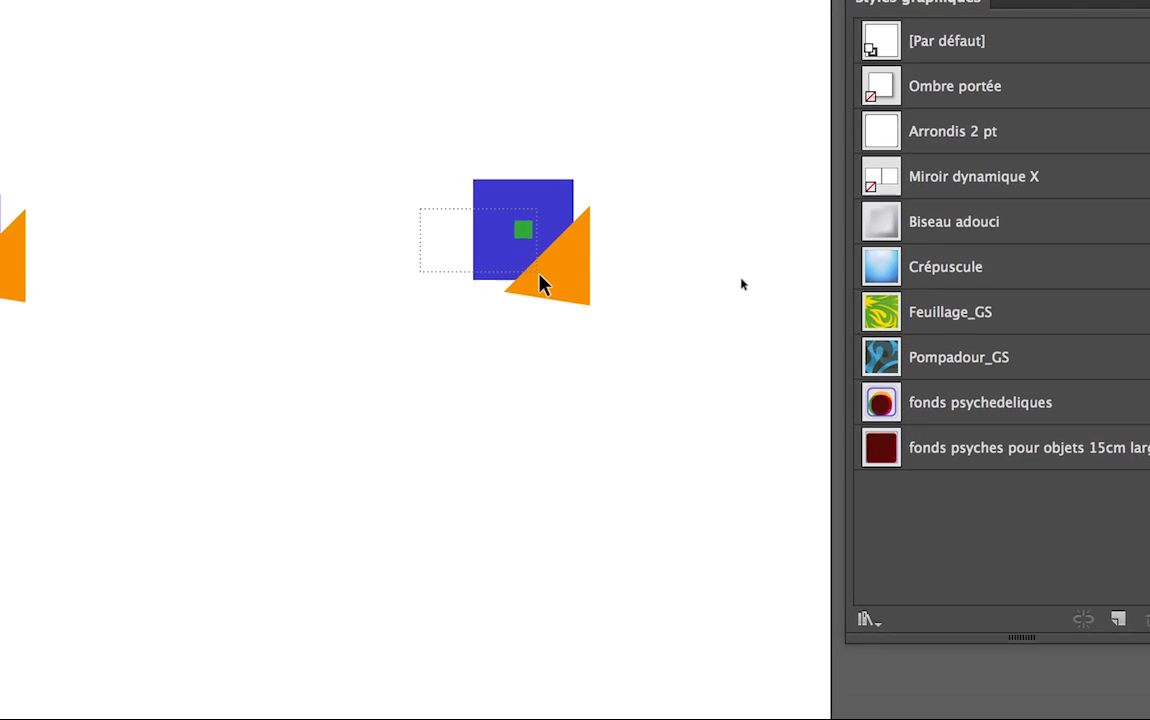
# Move the scaled right square-and-triangle pair left, close beside the smaller left pair, and deselect it
pyautogui.click(556, 254)
pyautogui.moveTo(540, 287); pyautogui.dragTo(179, 272)
pyautogui.moveTo(410, 283); pyautogui.dragTo(416, 295)
pyautogui.click(416, 295)
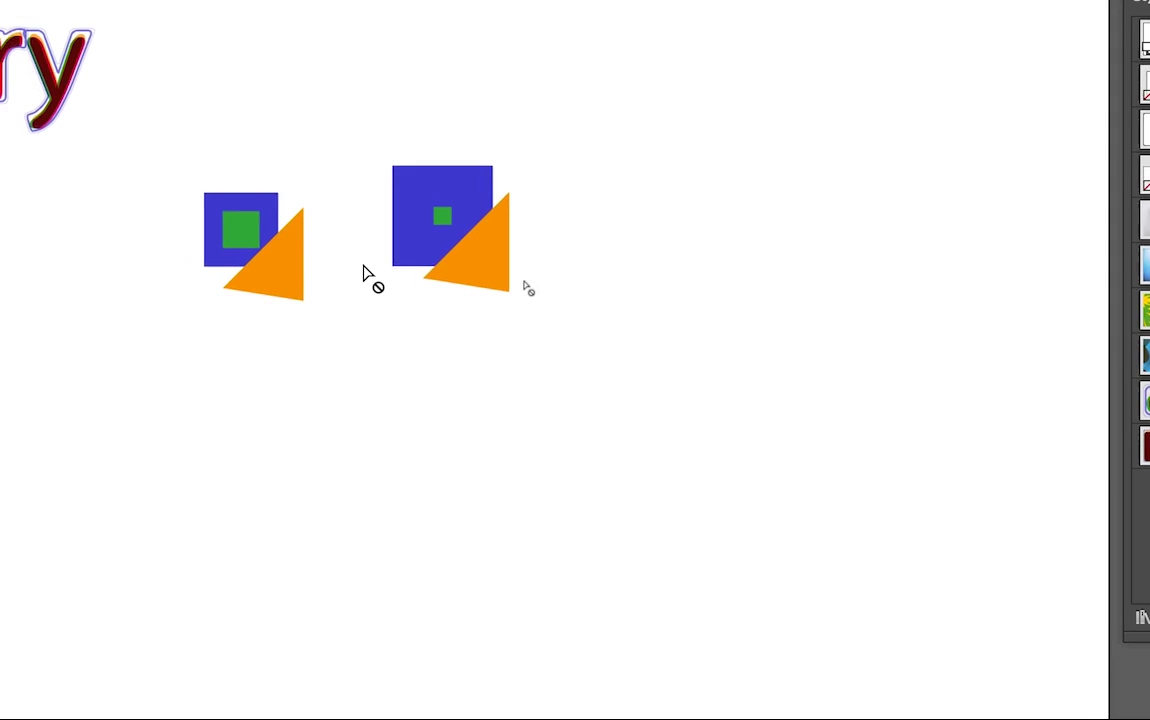
# Expand both the fill and the stroke of the left square-and-triangle pair, leaving it deselected
pyautogui.moveTo(324, 232); pyautogui.dragTo(397, 341)
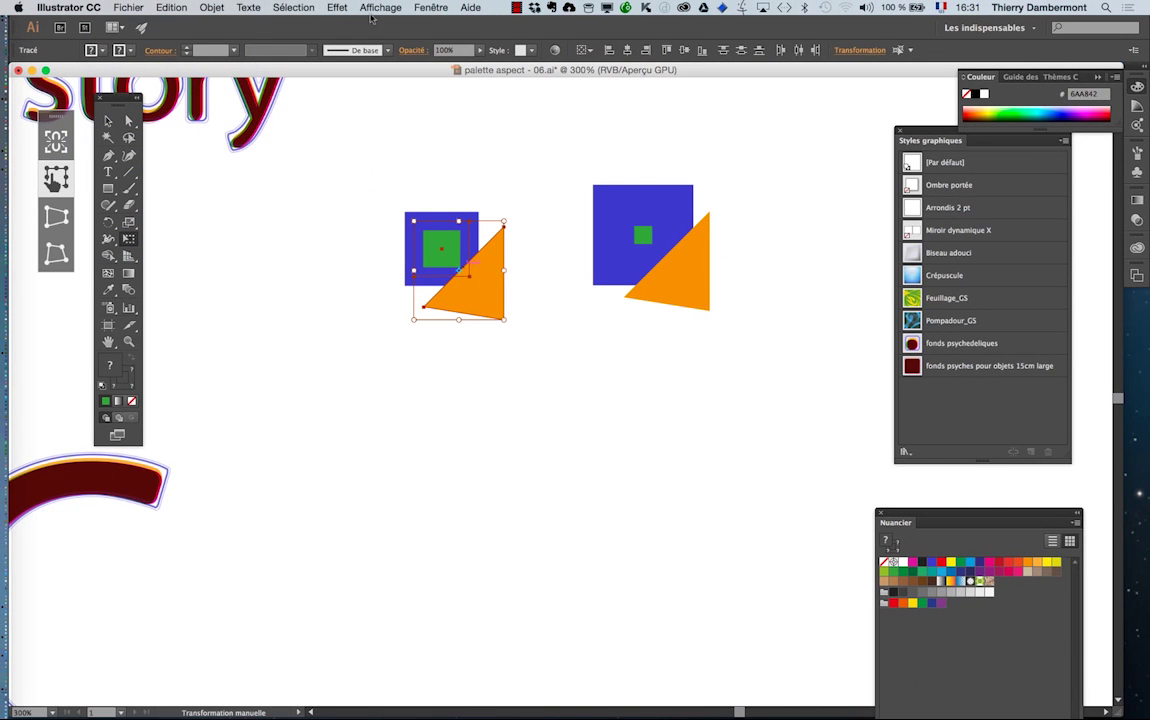
pyautogui.click(212, 8)
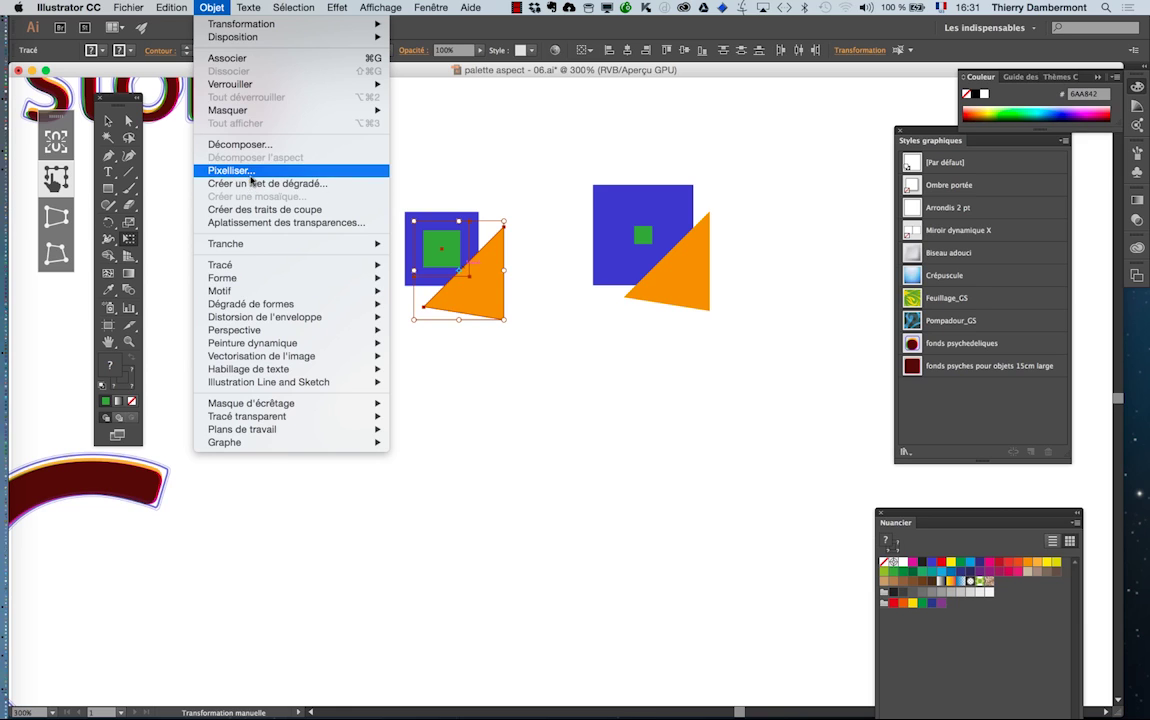
pyautogui.click(260, 145)
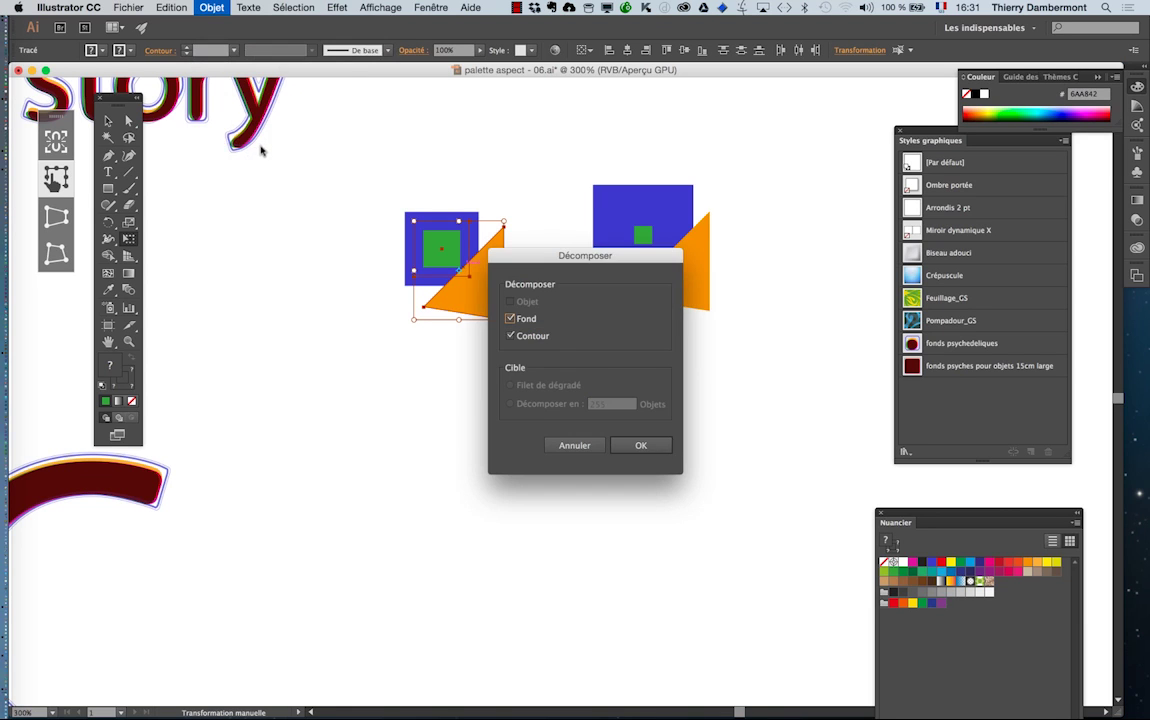
pyautogui.click(638, 446)
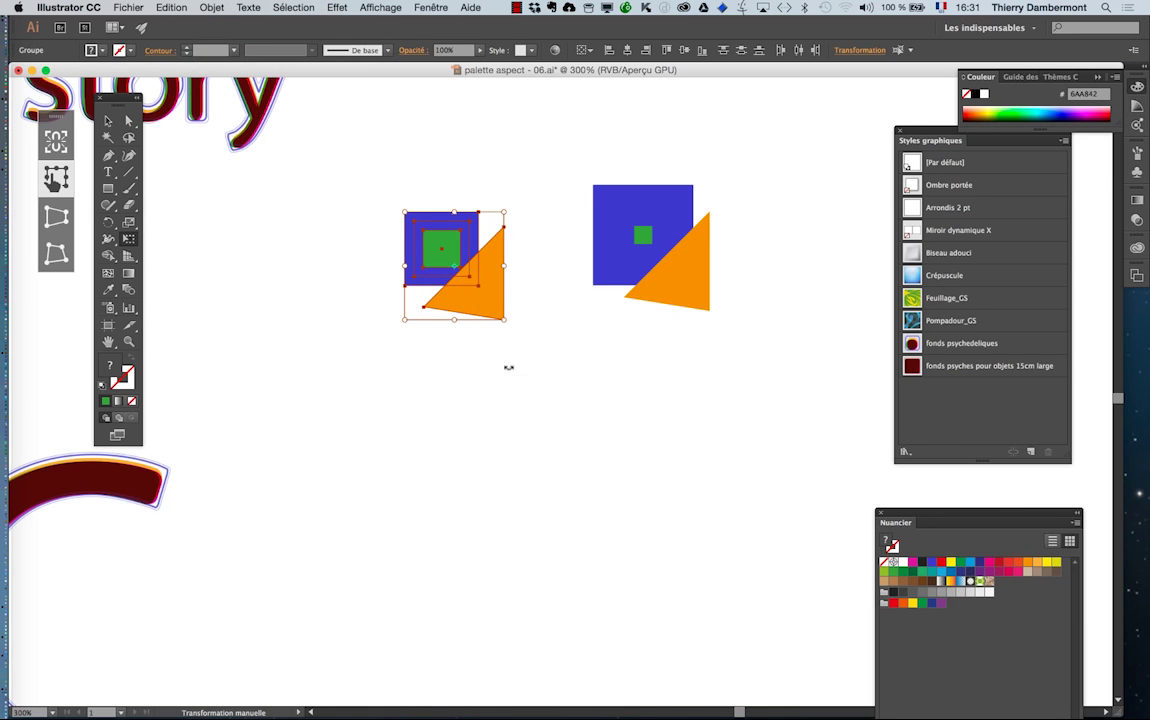
pyautogui.click(209, 6)
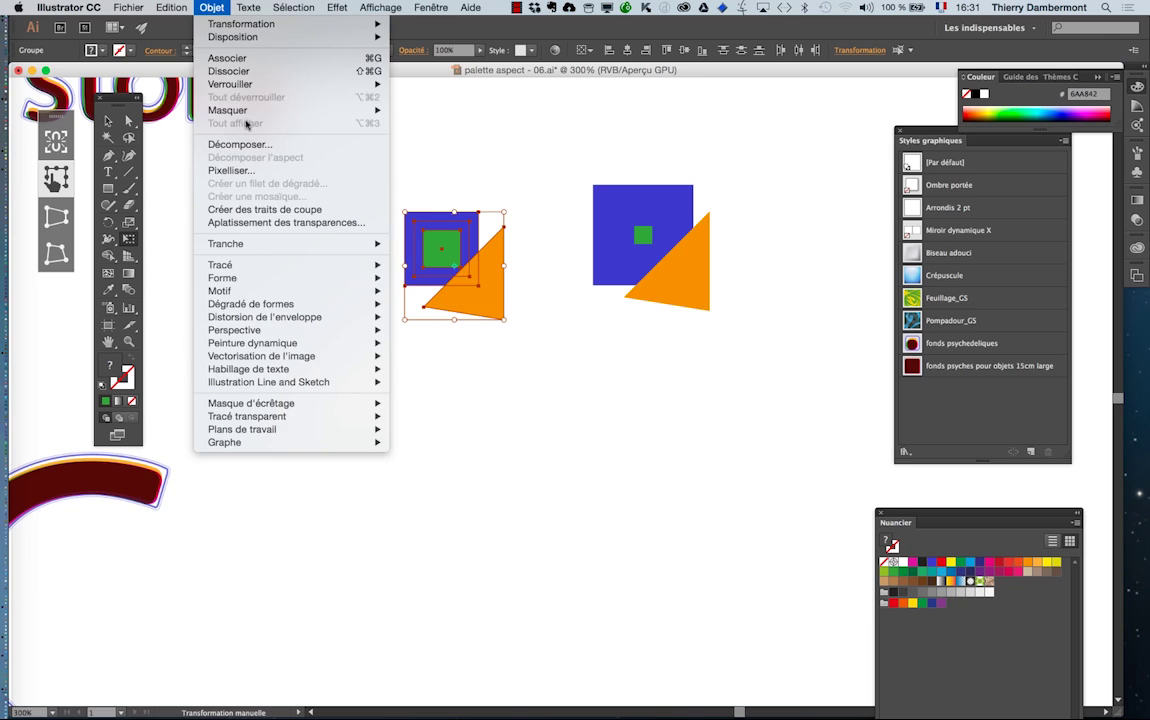
pyautogui.click(487, 412)
pyautogui.click(111, 121)
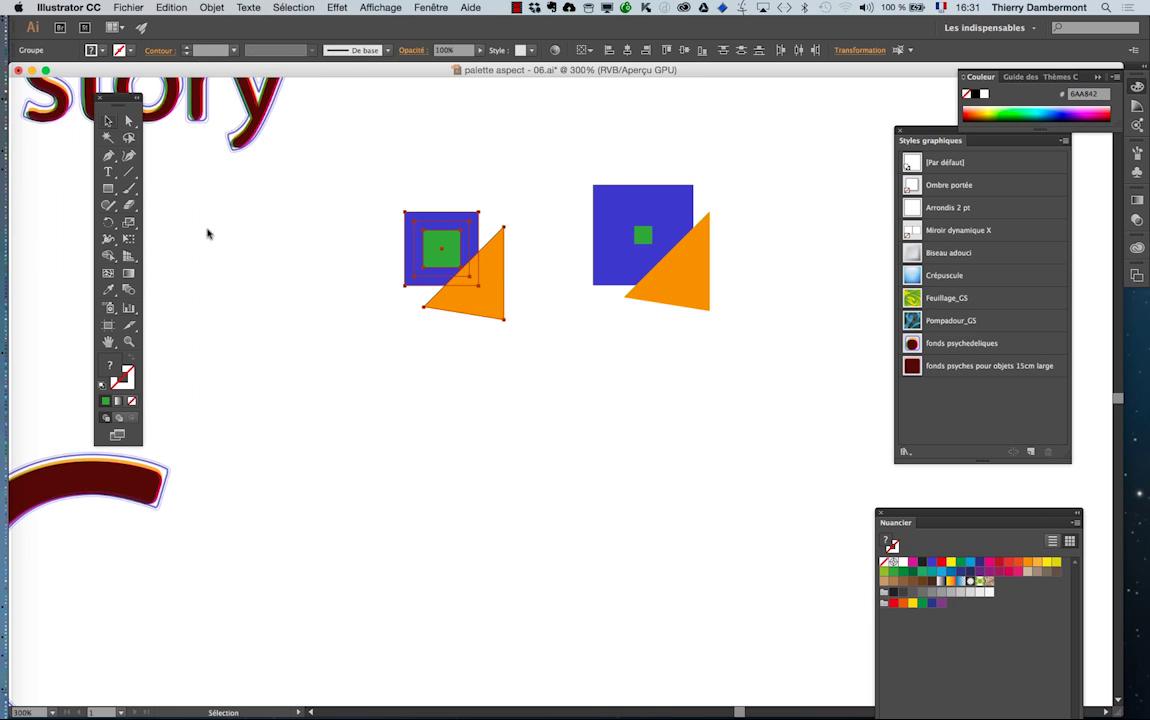
pyautogui.click(317, 319)
# Move the left square's expanded blue frame off its green fill with Direct Selection, then shift it below the triangle
pyautogui.scroll(2, 435, 264)
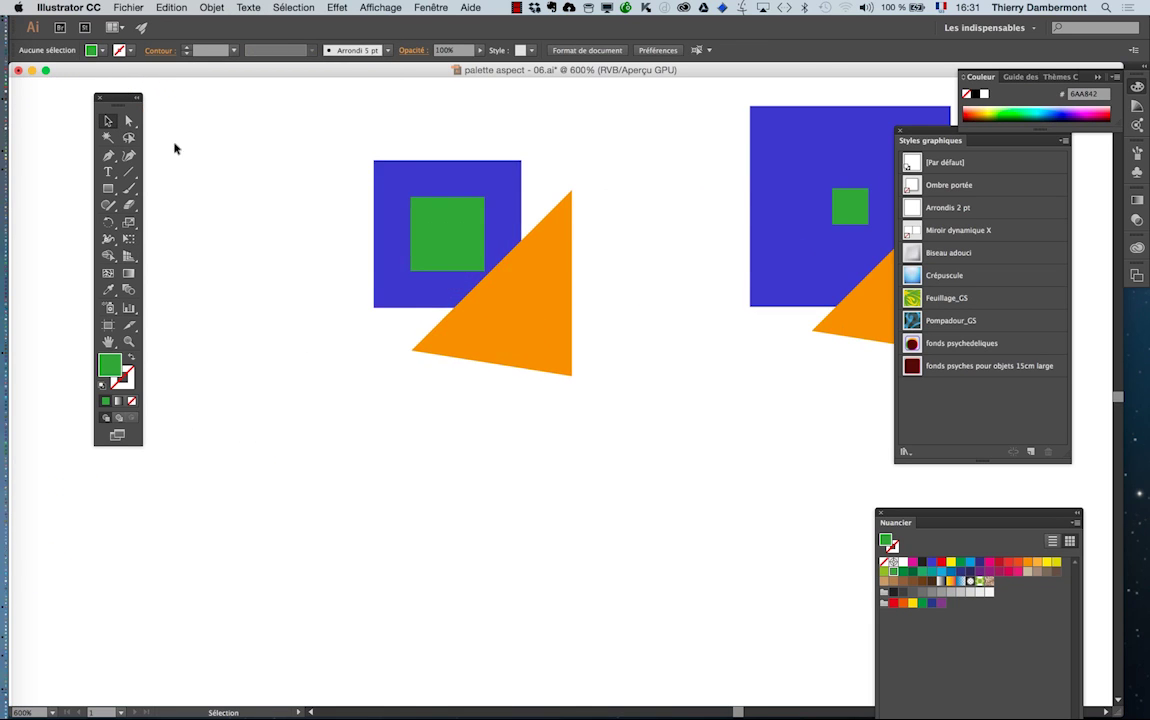
pyautogui.click(128, 120)
pyautogui.click(387, 177)
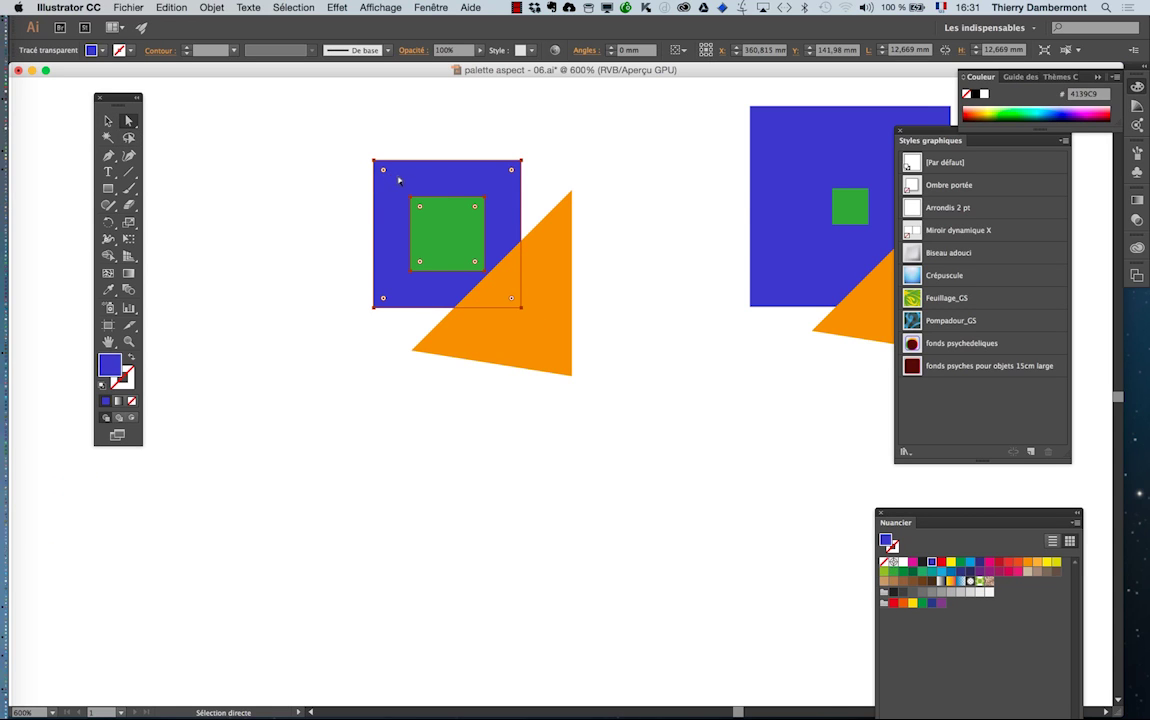
pyautogui.moveTo(418, 176); pyautogui.dragTo(307, 127)
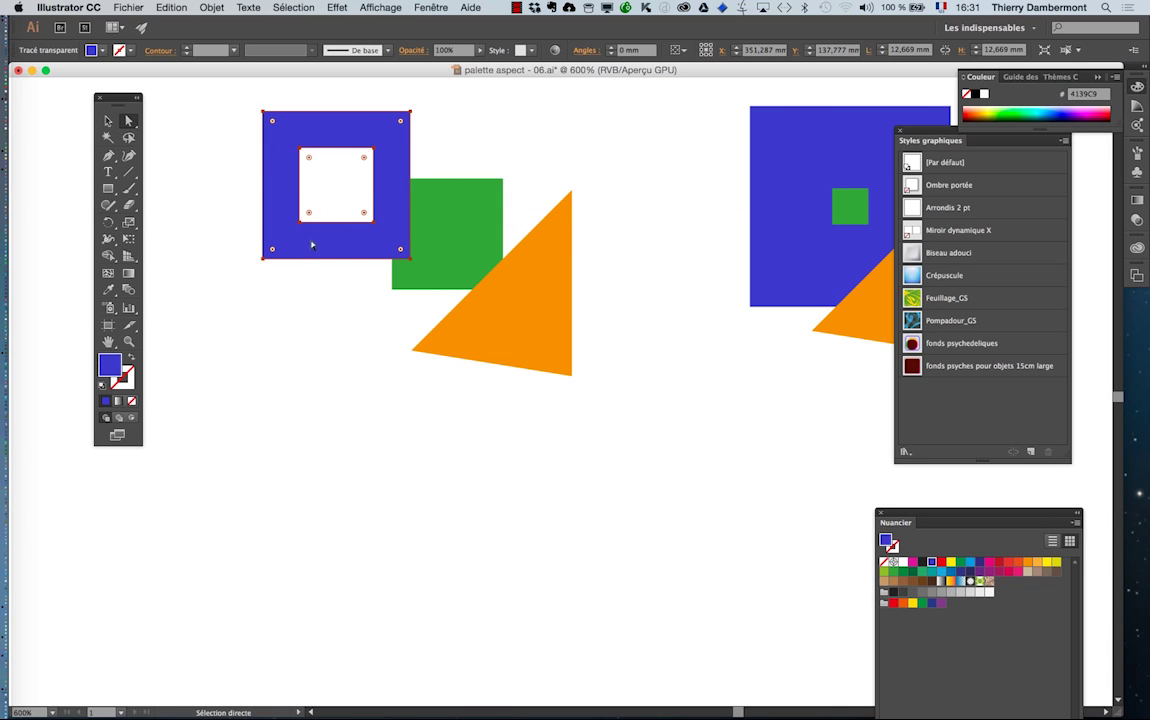
pyautogui.moveTo(312, 244); pyautogui.dragTo(538, 416)
# Undo the moves of the blue frame and clear the selection
pyautogui.press('super+z')
pyautogui.press('super+z')
pyautogui.press('super+z')
pyautogui.click(527, 432)
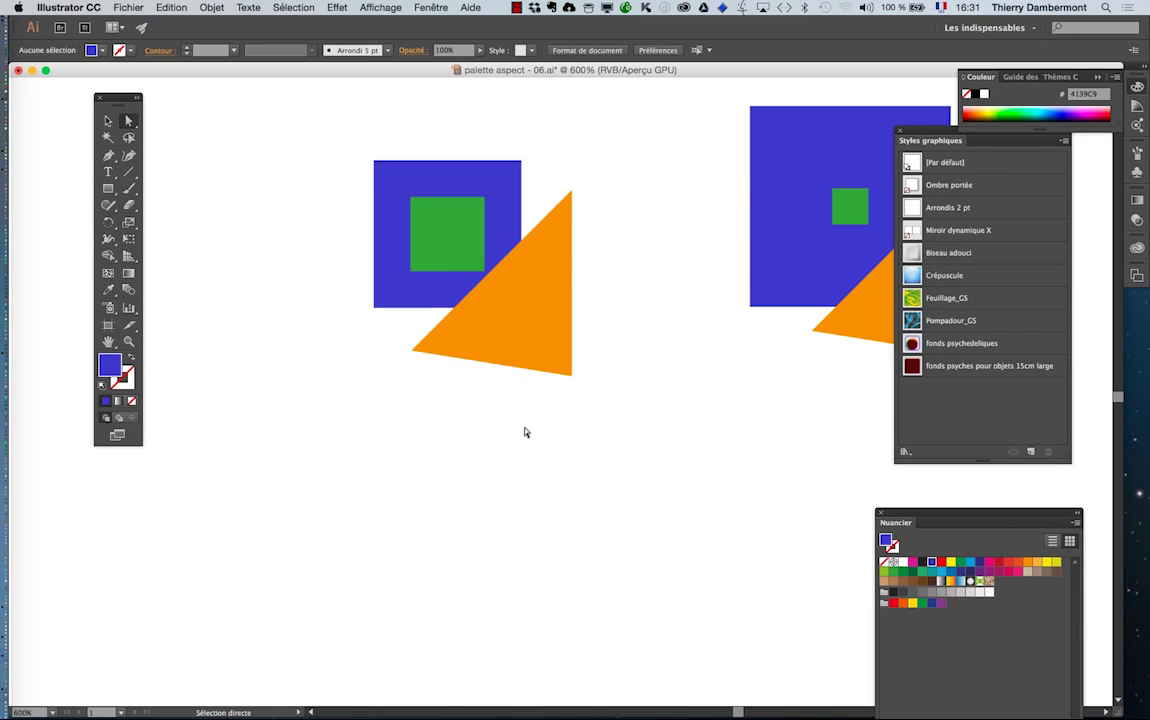
# Select the expanded blue frame alone with Direct Selection, then the whole left square-and-triangle pair
pyautogui.click(422, 297)
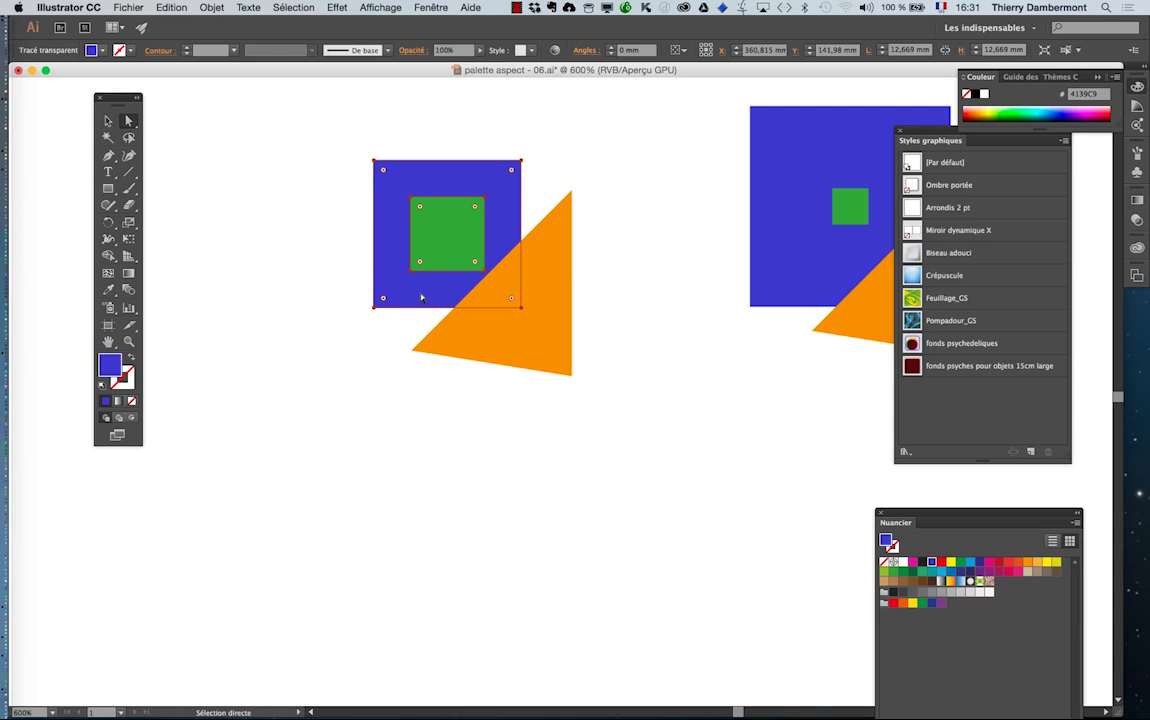
pyautogui.click(109, 121)
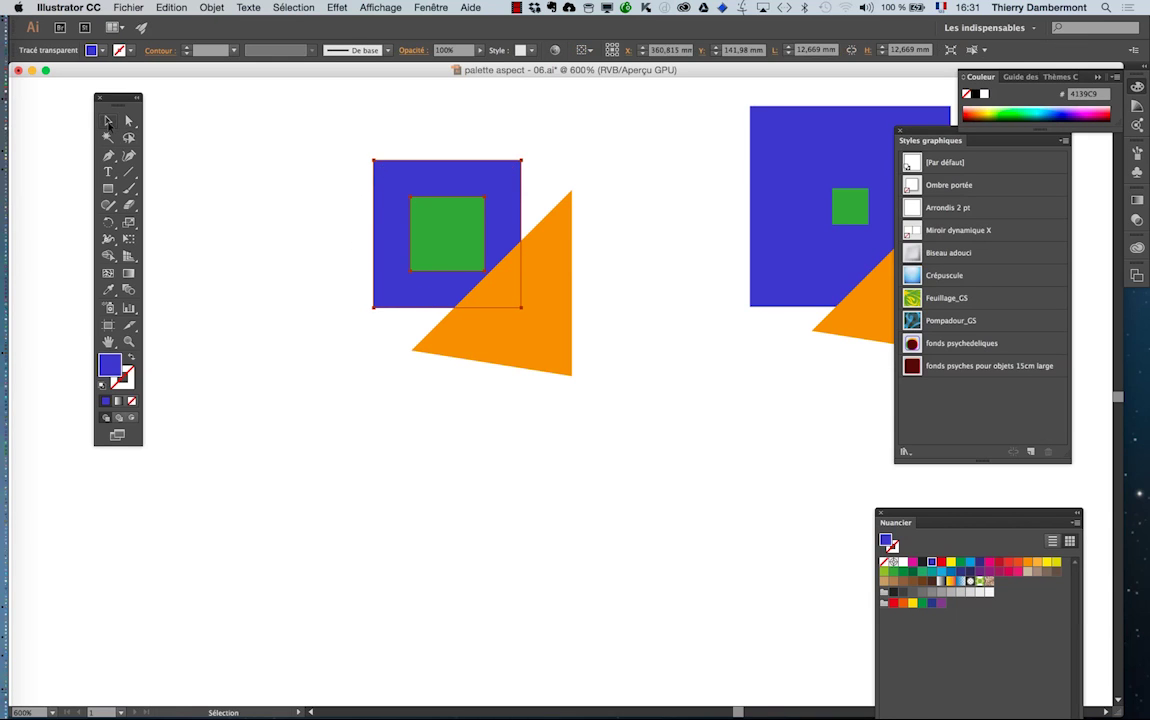
pyautogui.press('a')
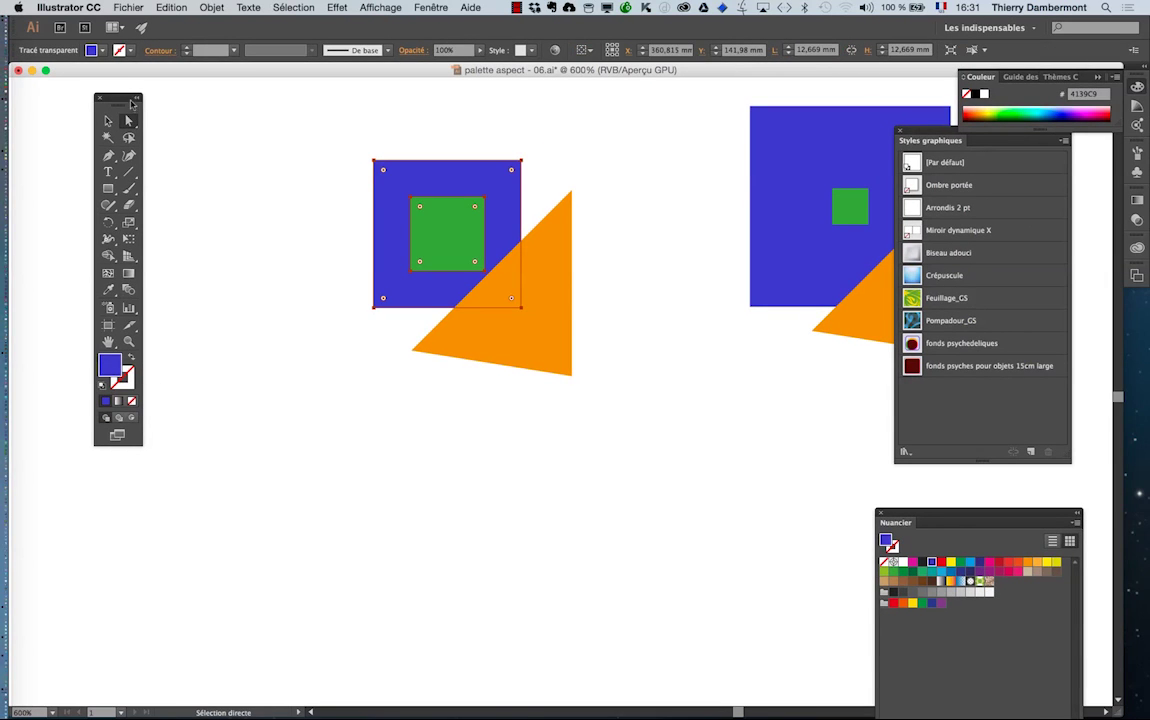
pyautogui.click(111, 120)
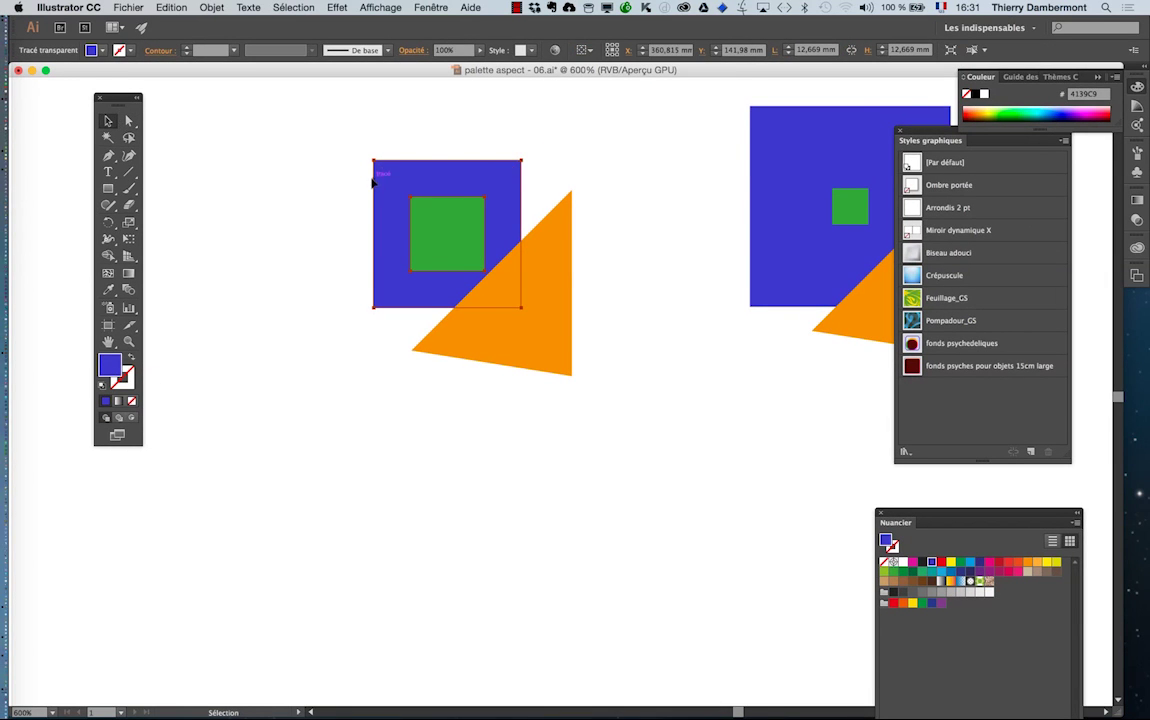
pyautogui.moveTo(349, 150); pyautogui.dragTo(647, 455)
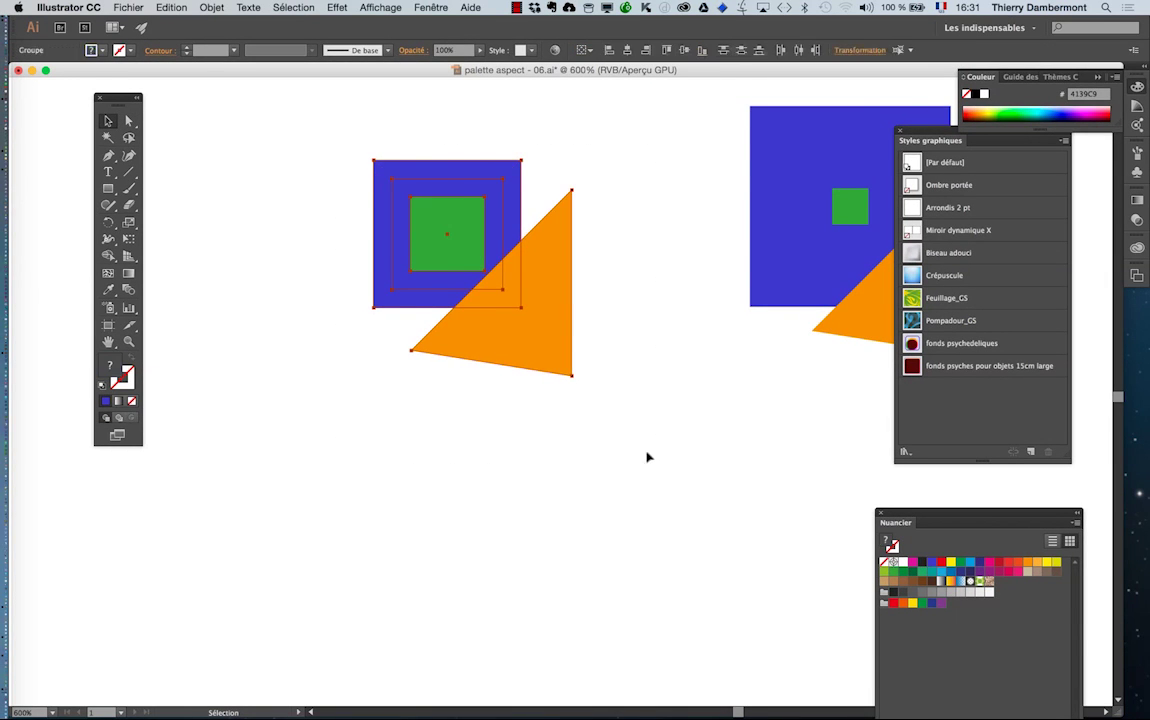
# Check the option for scaling strokes and effects in the general preferences without changing it
pyautogui.click(76, 7)
pyautogui.moveTo(103, 45)
pyautogui.click(200, 44)
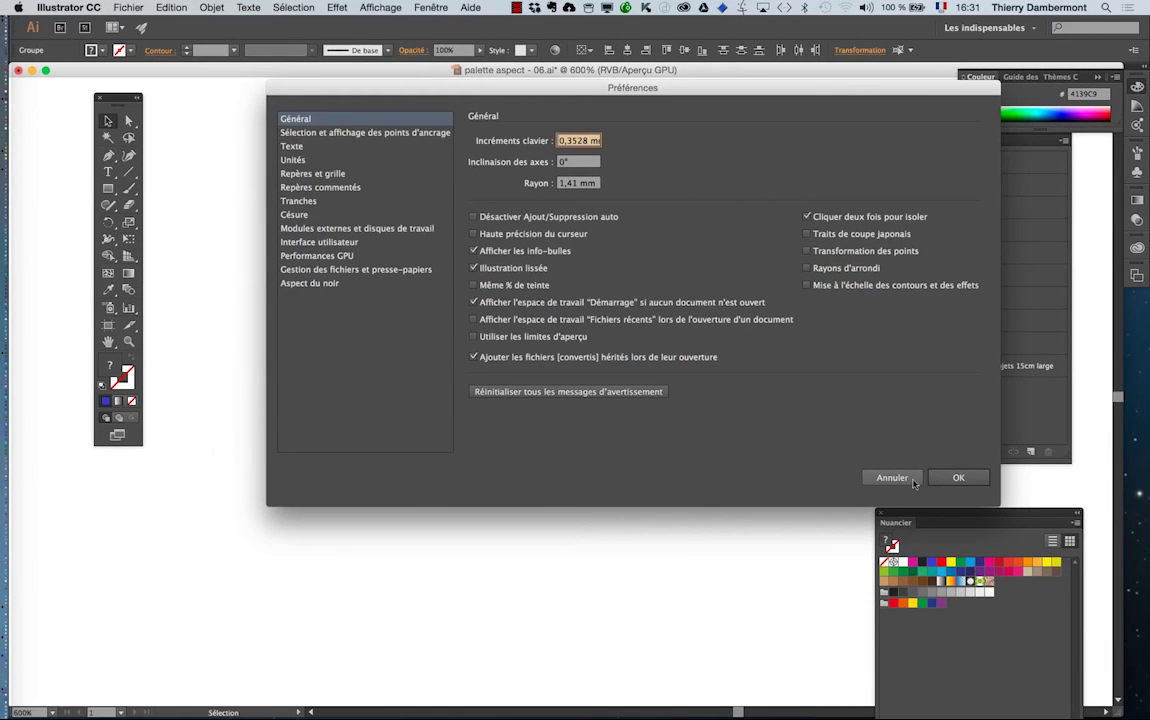
pyautogui.click(1050, 714)
# Scale the expanded left pair down slightly and proportionally about its centre with Free Transform, then deselect it for comparison
pyautogui.click(128, 239)
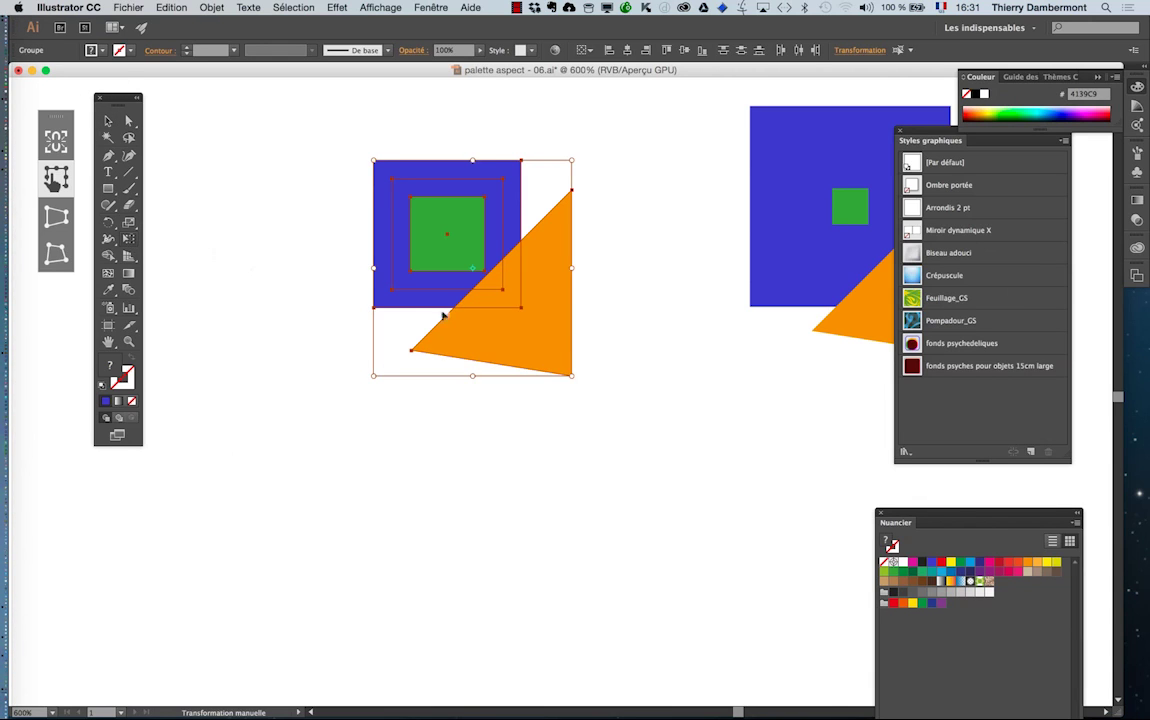
pyautogui.moveTo(569, 375)
pyautogui.mouseDown()
pyautogui.moveTo(511, 305)
pyautogui.moveTo(639, 400)
pyautogui.moveTo(617, 423)
pyautogui.moveTo(547, 341)
pyautogui.moveTo(652, 441)
pyautogui.moveTo(570, 390)
pyautogui.moveTo(580, 390)
pyautogui.moveTo(554, 357)
pyautogui.mouseUp()
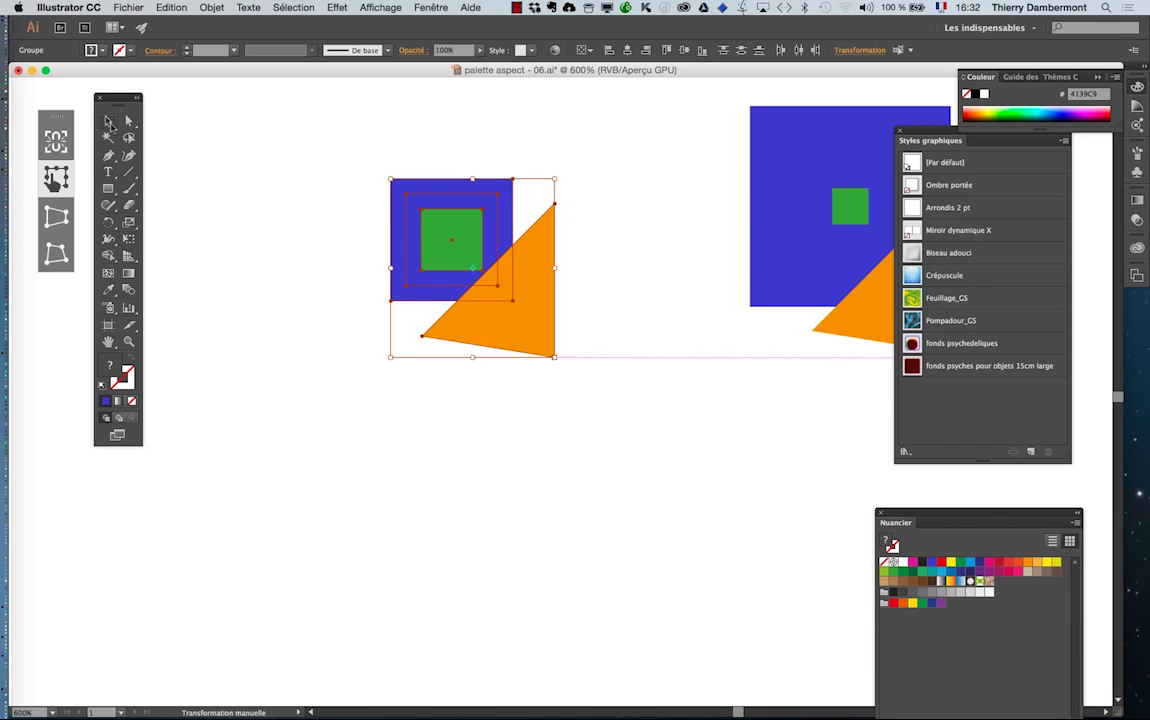
pyautogui.click(109, 121)
pyautogui.click(469, 404)
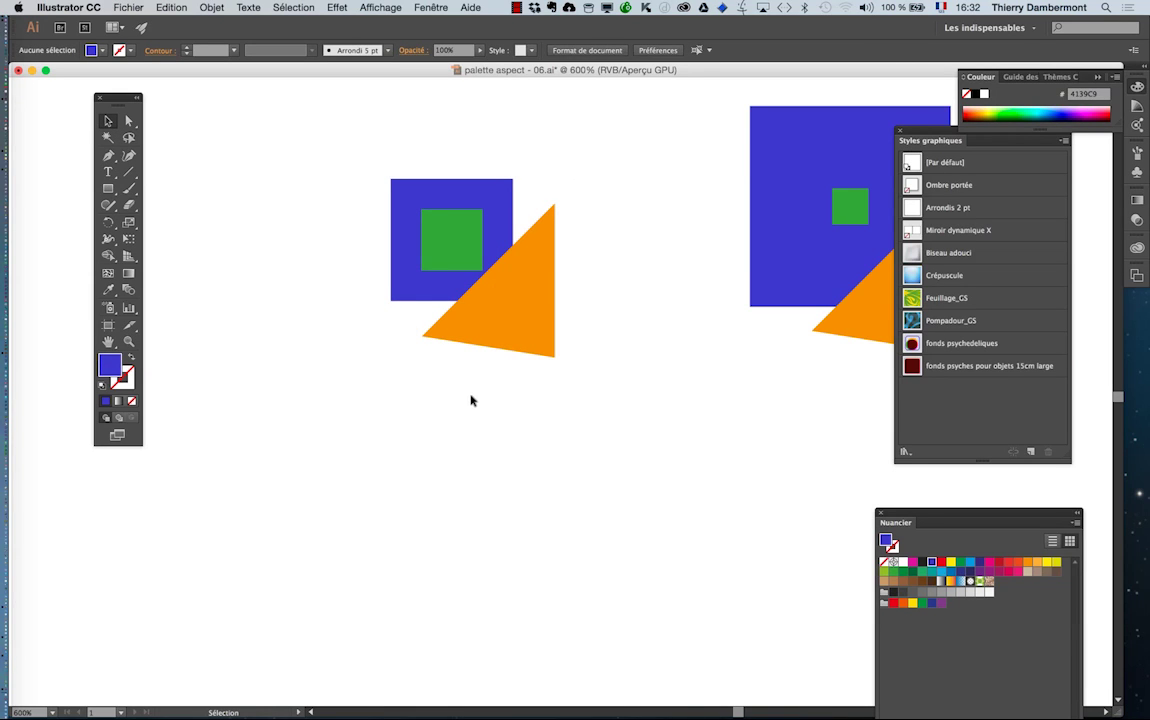
pyautogui.scroll(-1, 470, 400)
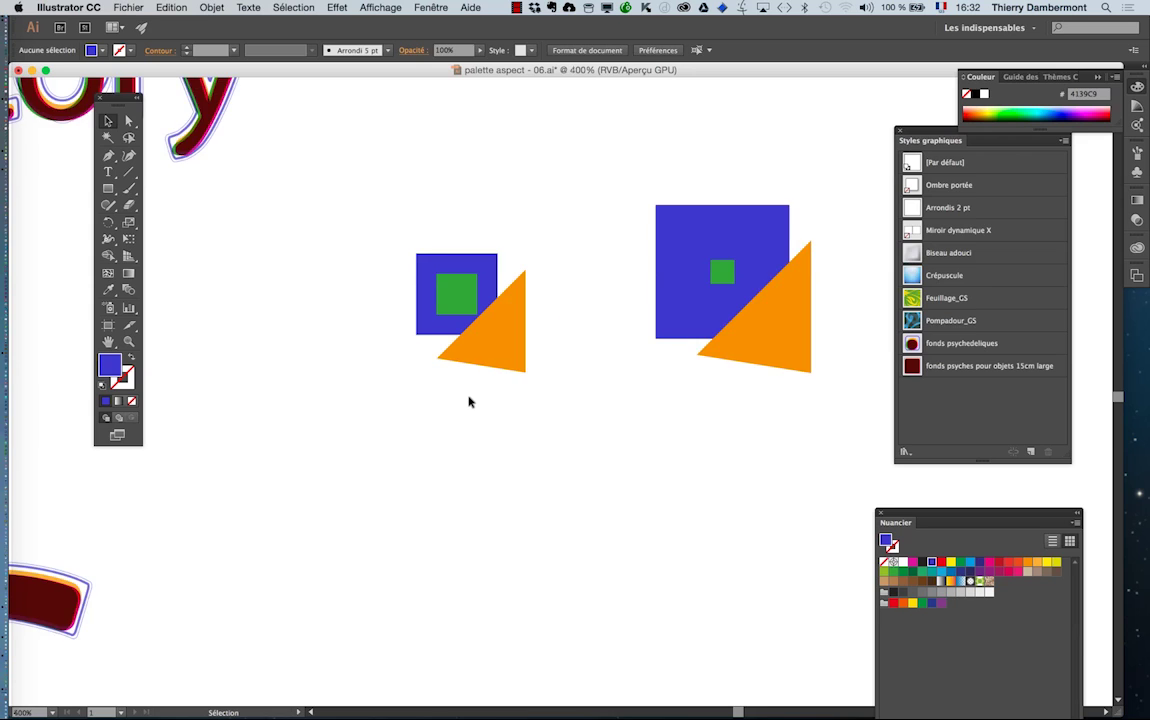
pyautogui.scroll(-3, 470, 404)
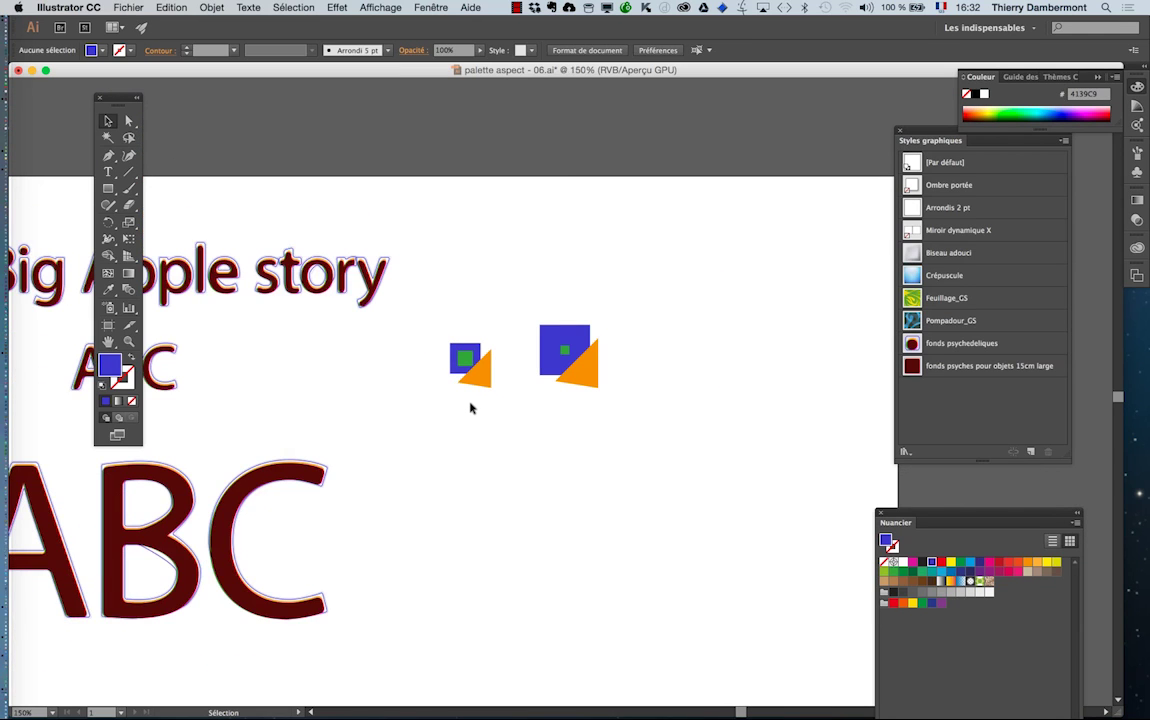